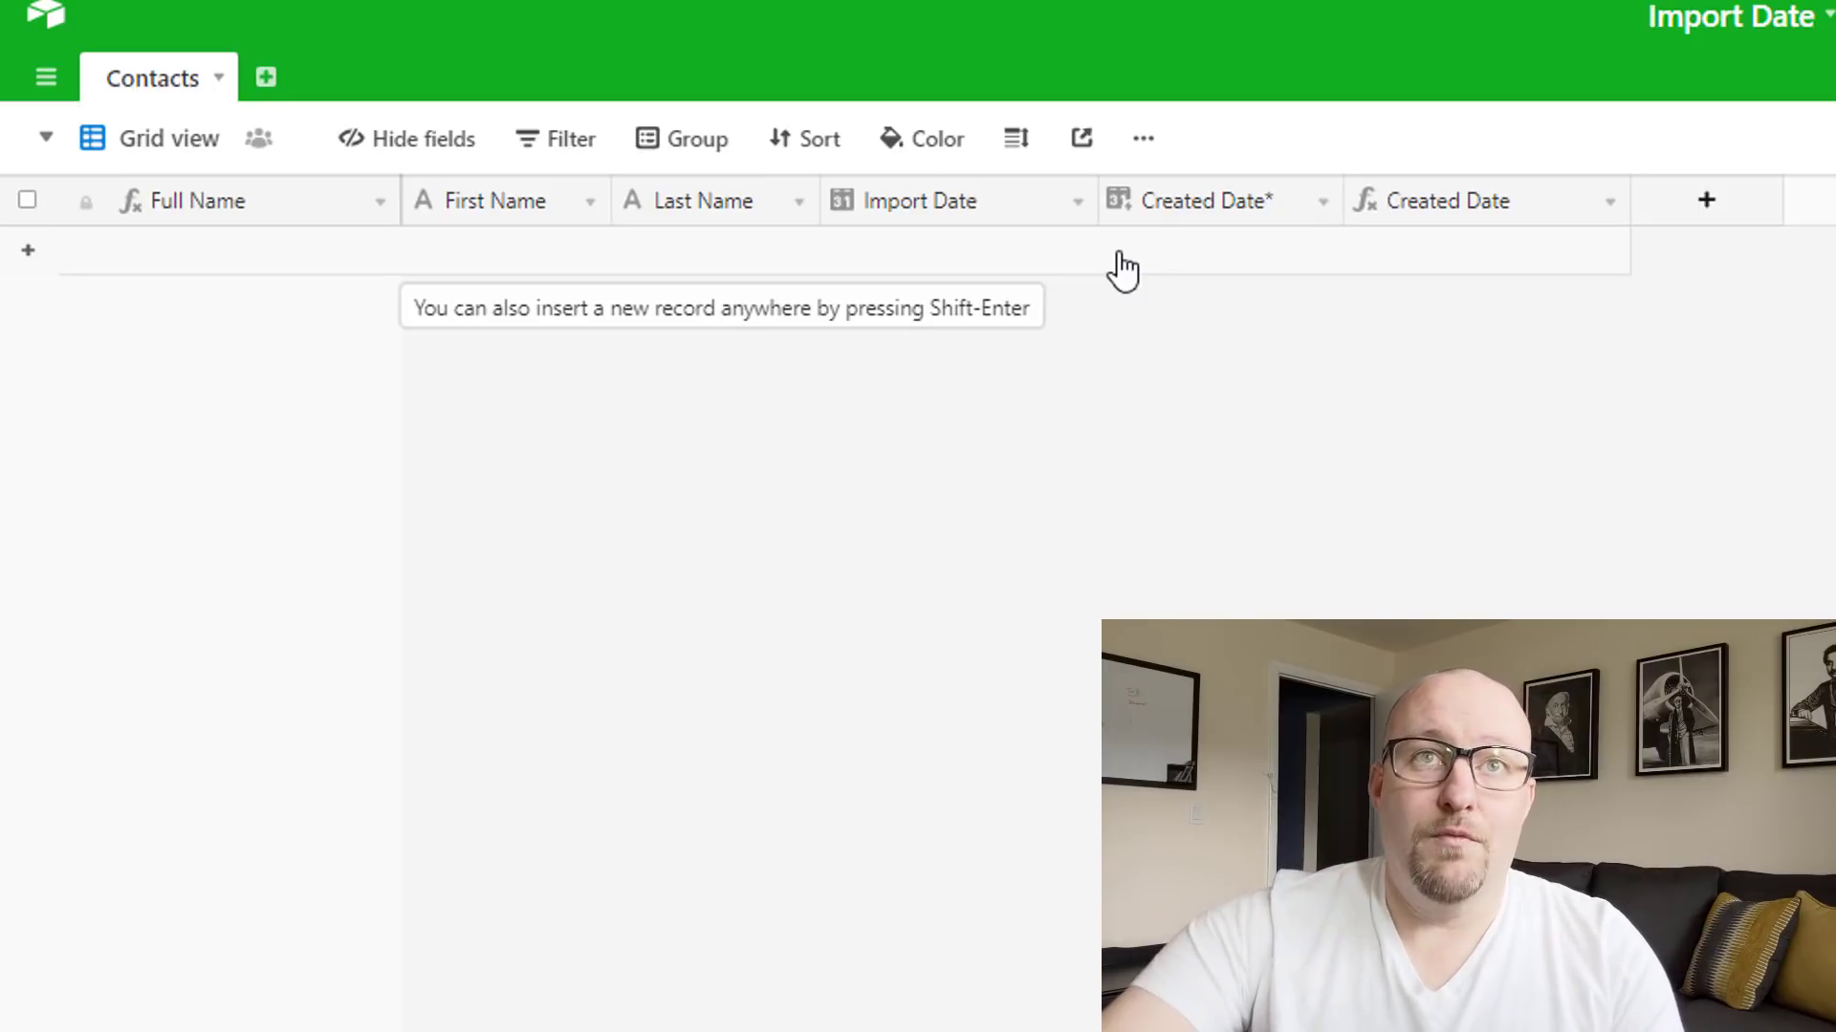
# Step: Insert a blank record in Contacts, stamped 11/25/2019 in both created-date fields
pyautogui.click(913, 259)
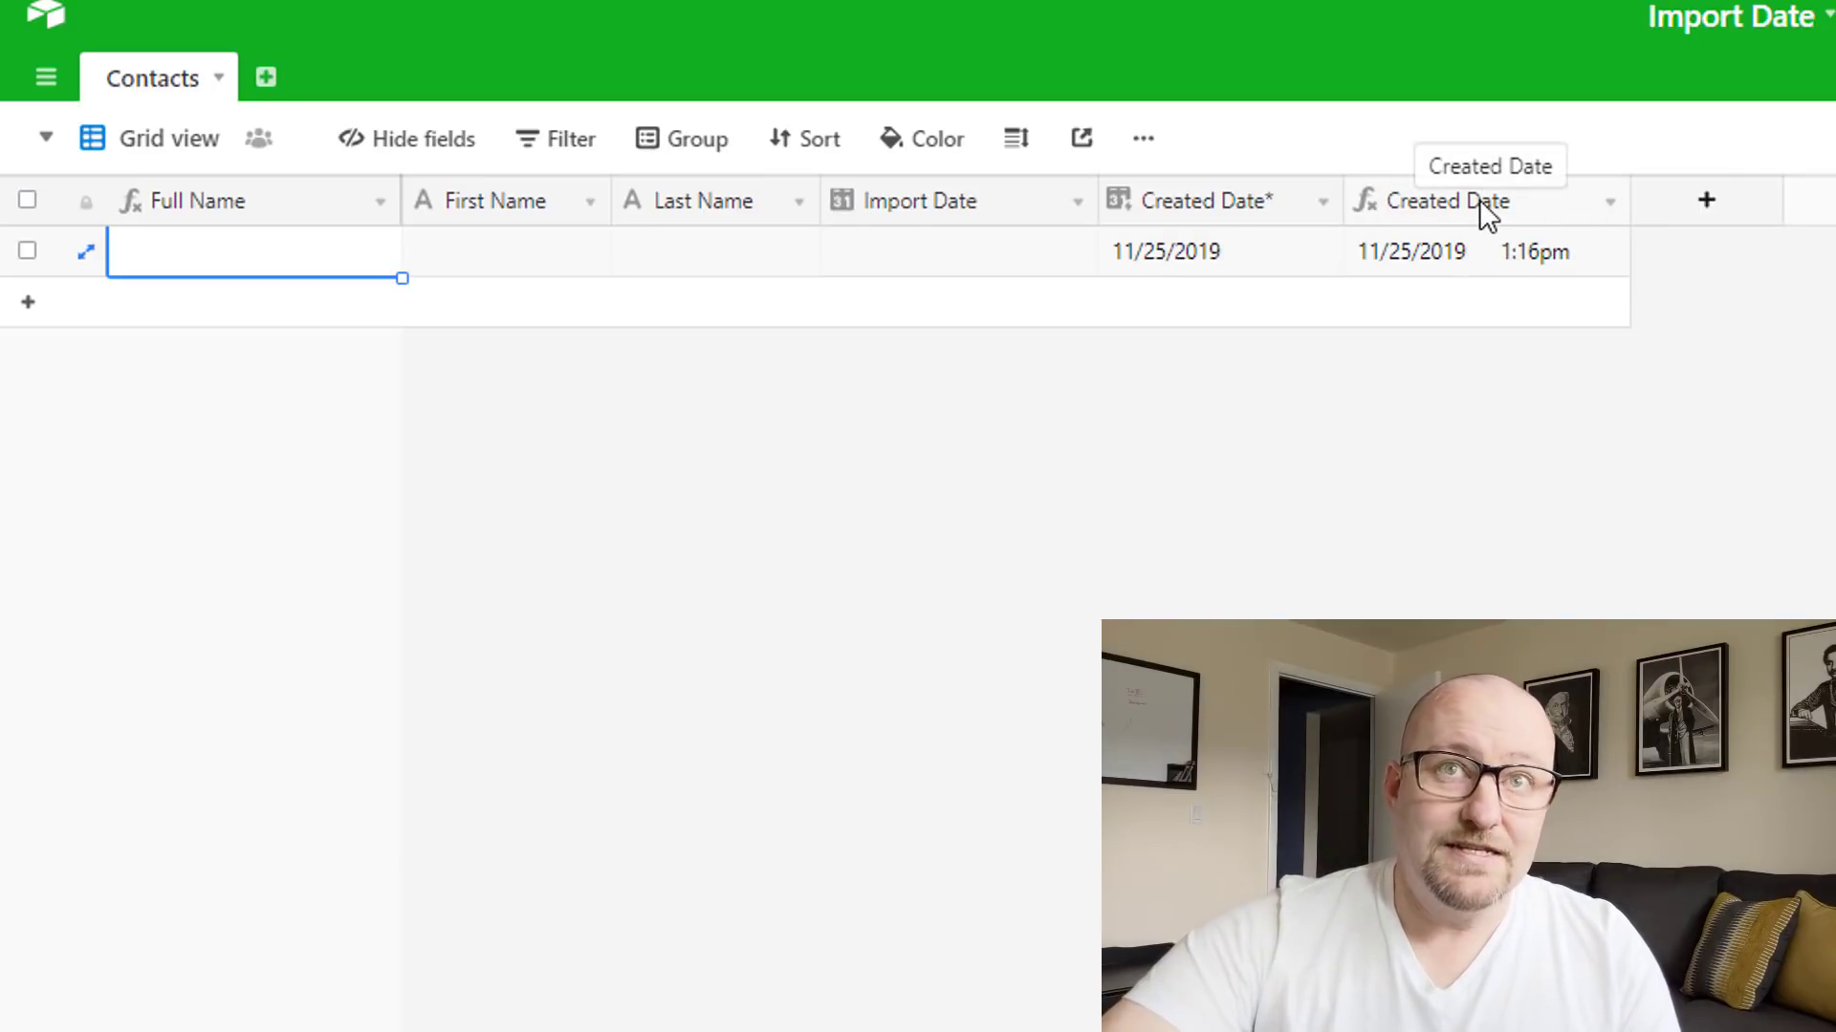
pyautogui.doubleClick(1230, 205)
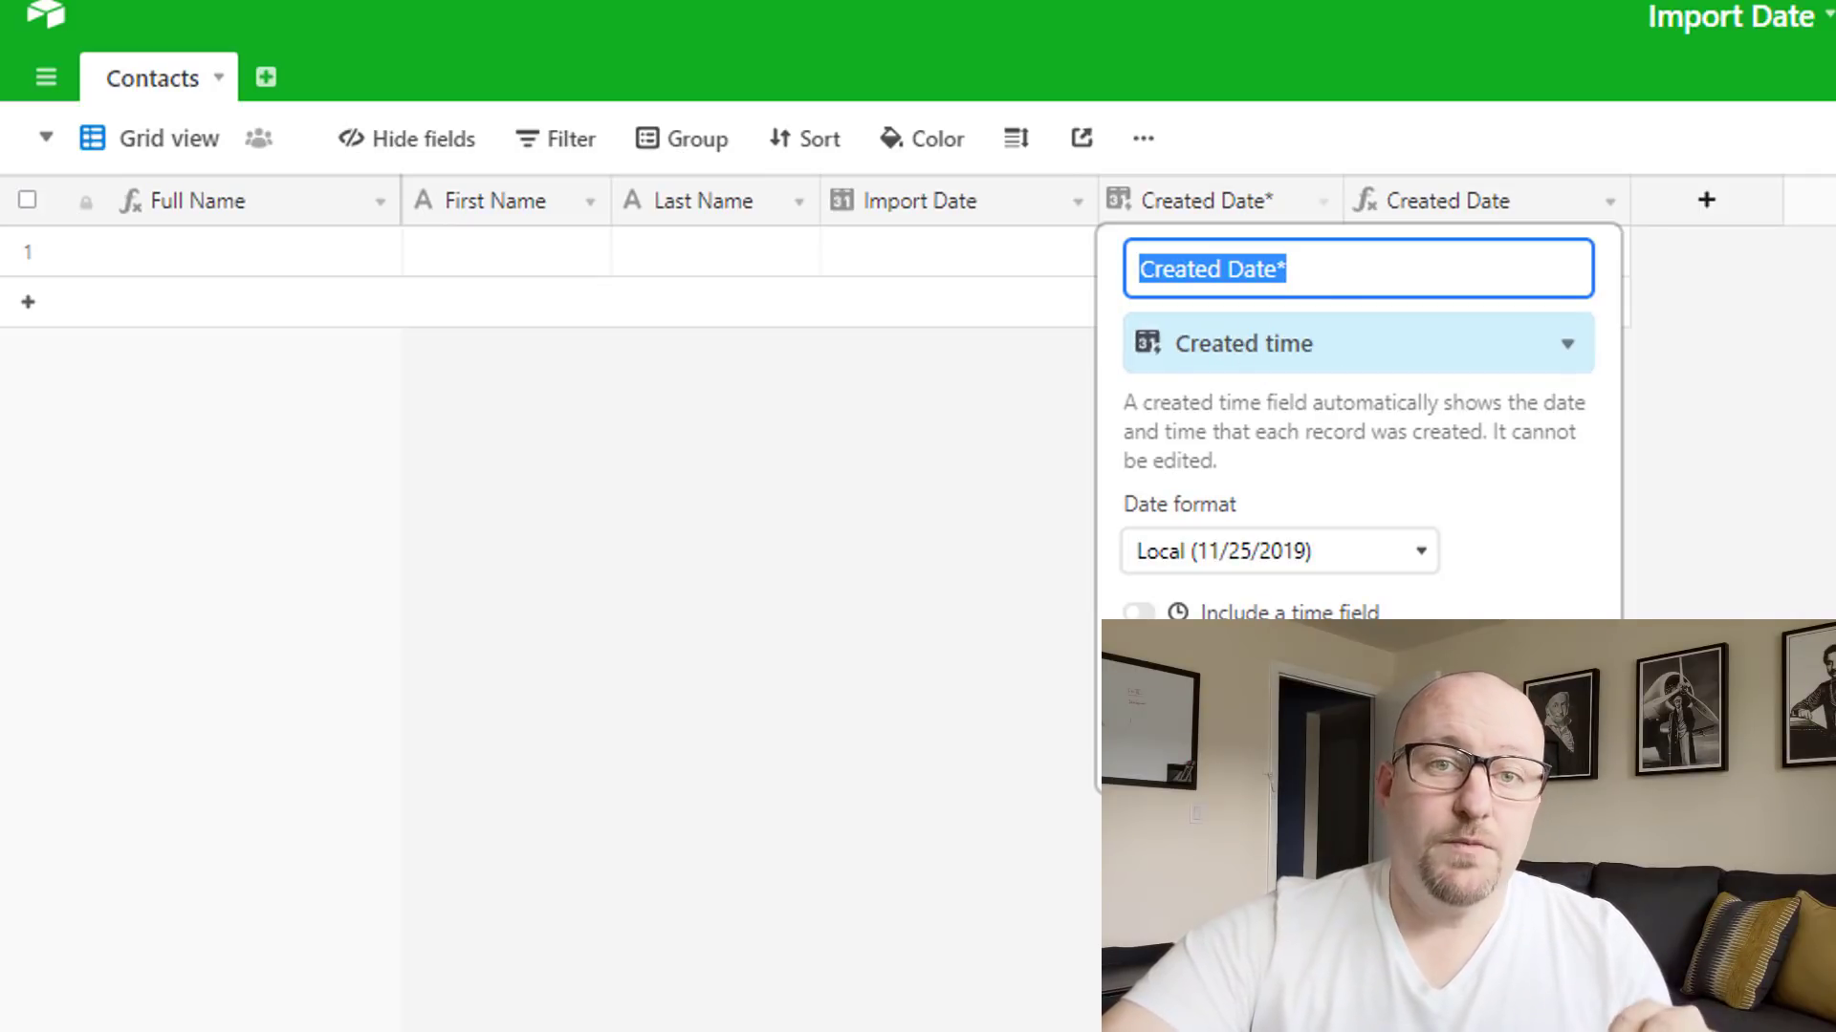
pyautogui.press('Return')
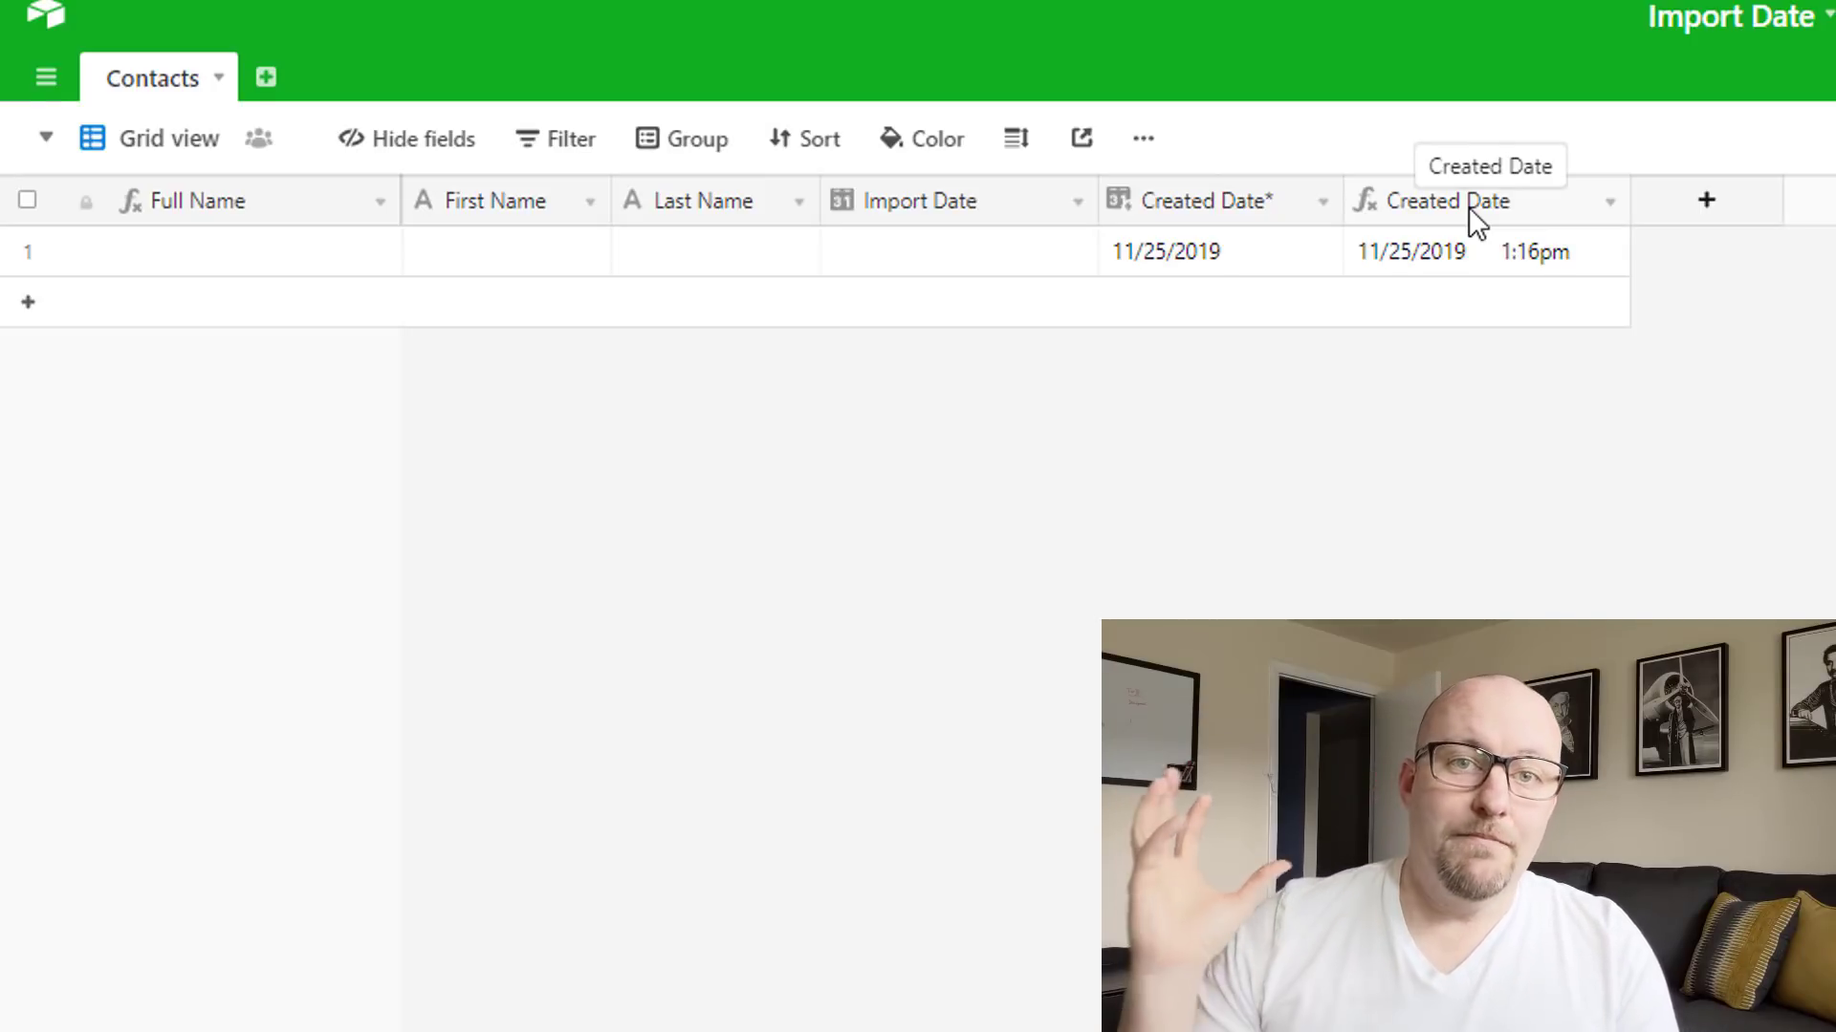
# Step: Enter 11/25/2017 as the record's Import Date and check the Created Date formula's new value
pyautogui.click(1016, 254)
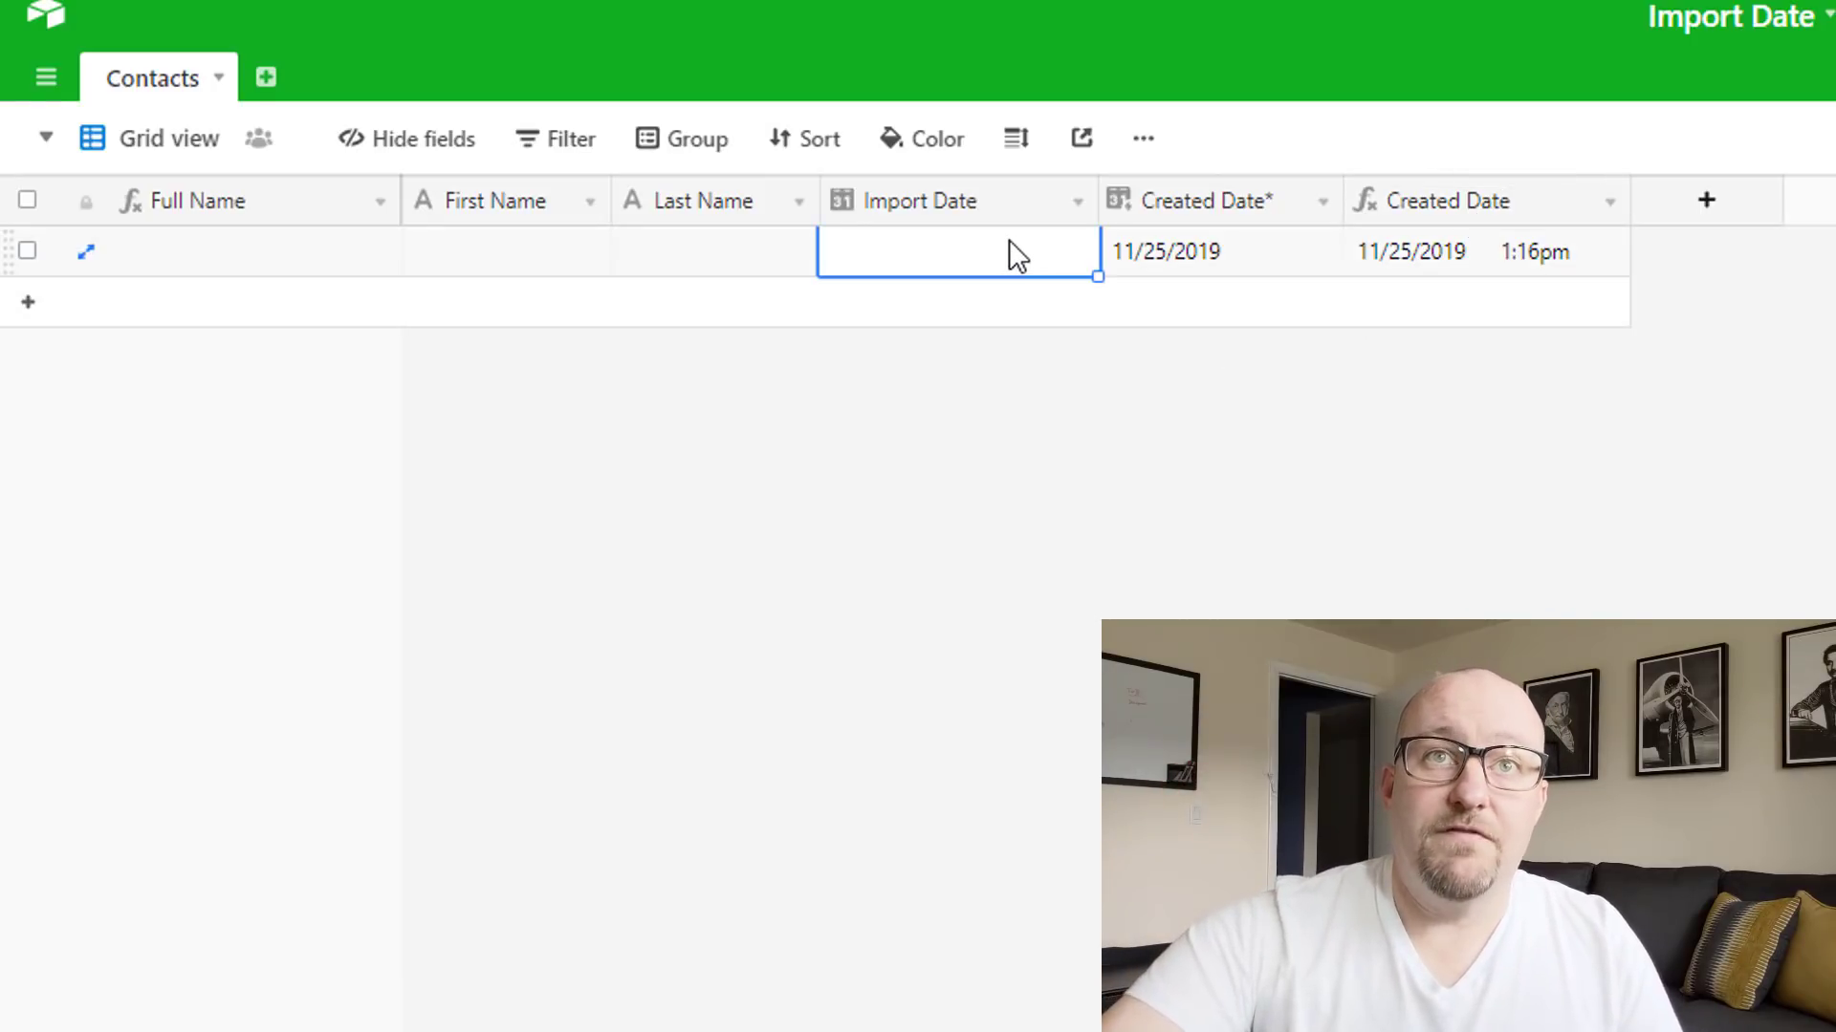
pyautogui.write('11/25')
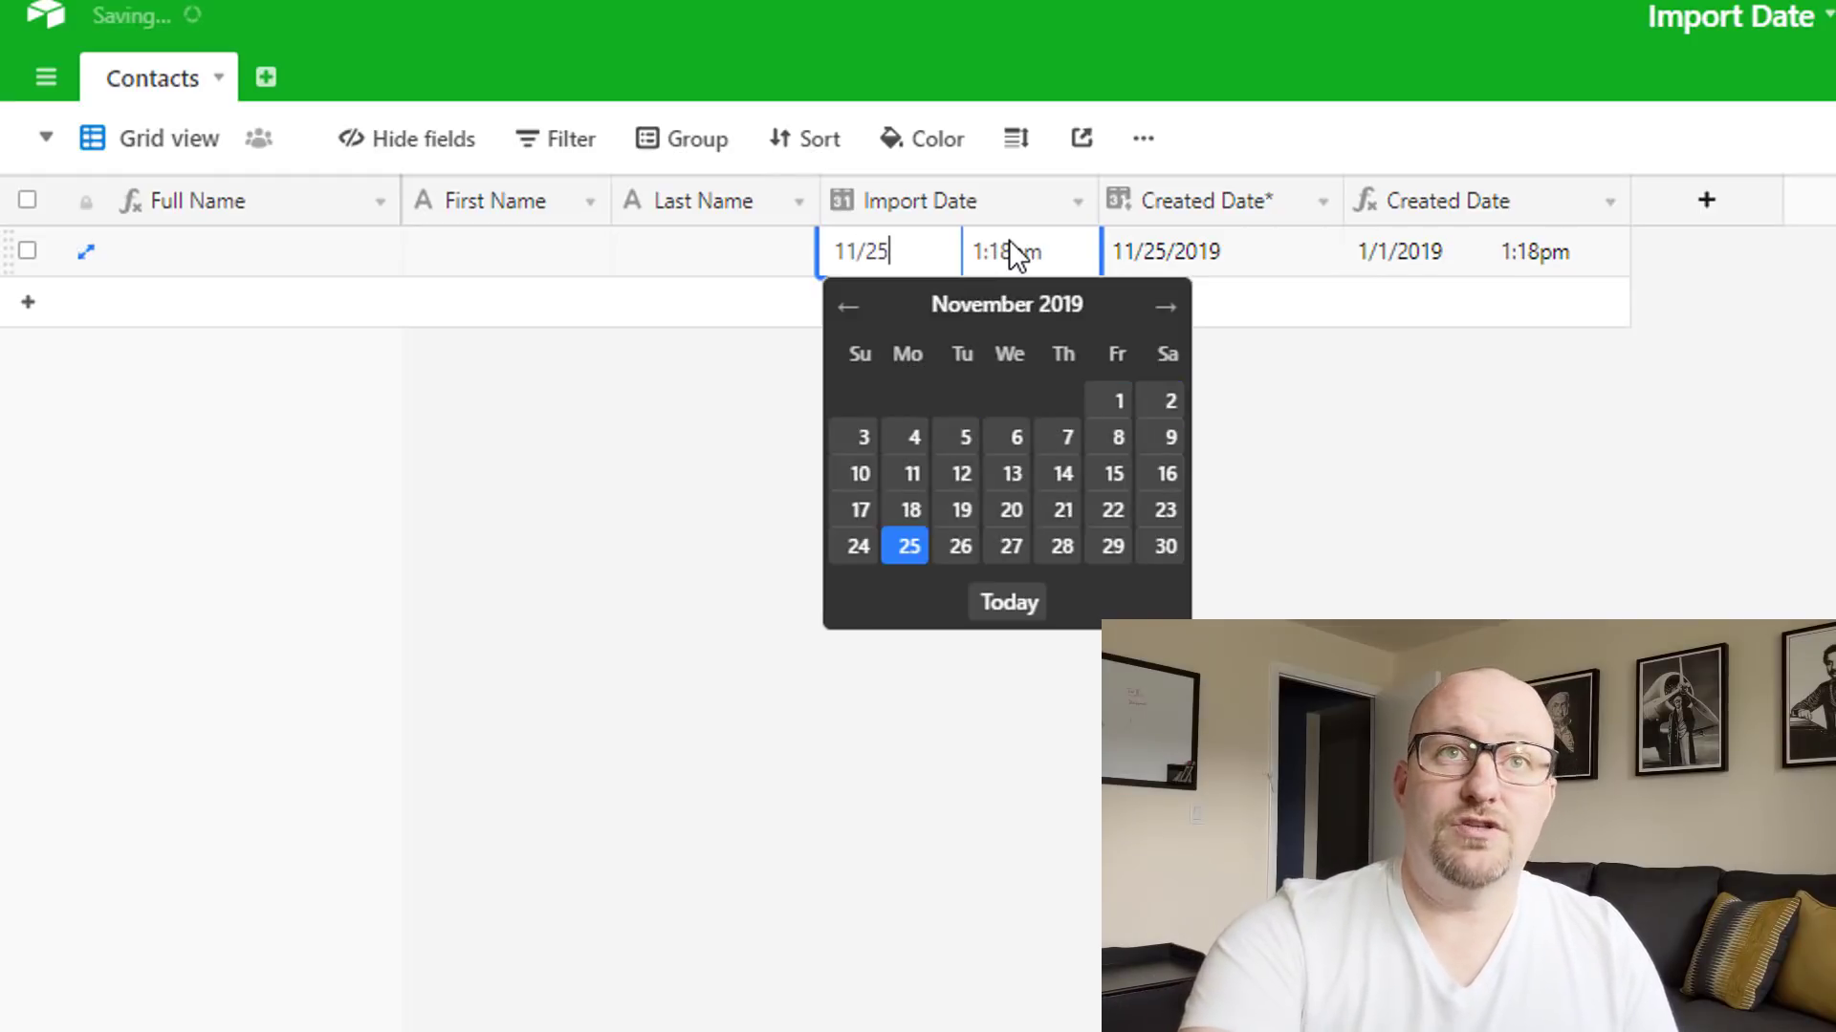
pyautogui.write('/2017')
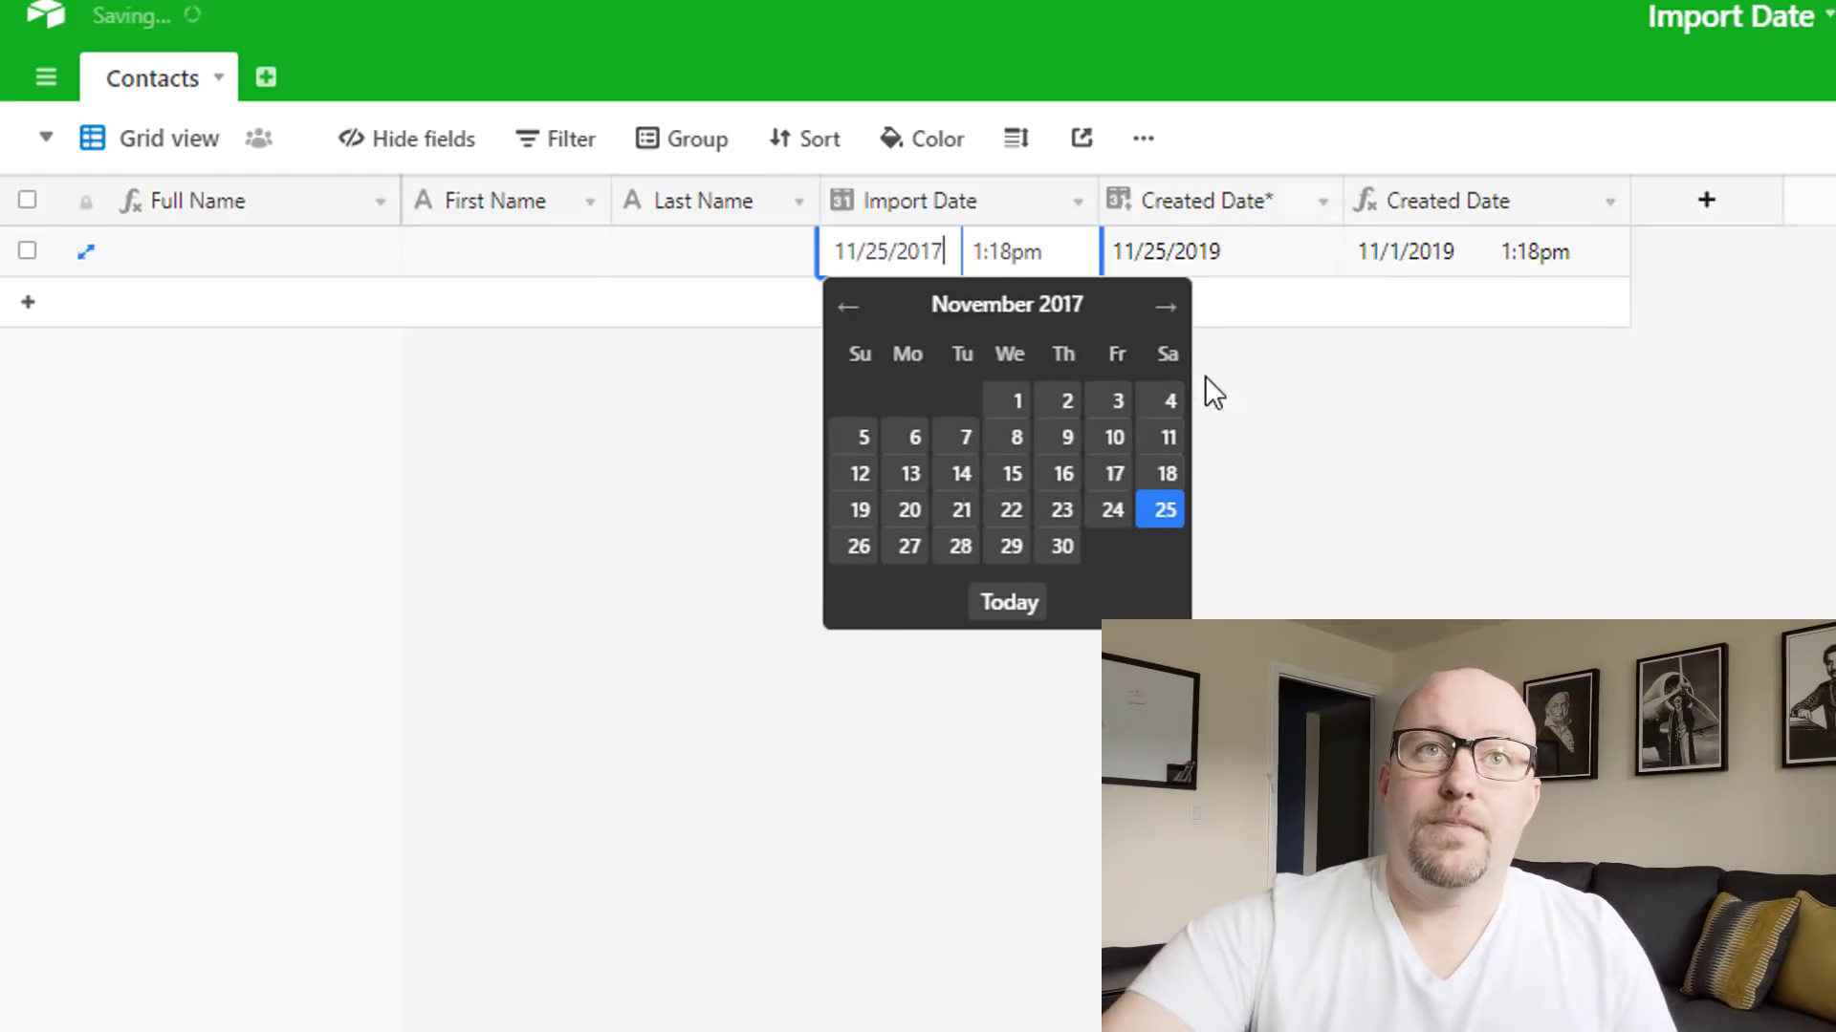
pyautogui.click(1162, 517)
pyautogui.click(1469, 395)
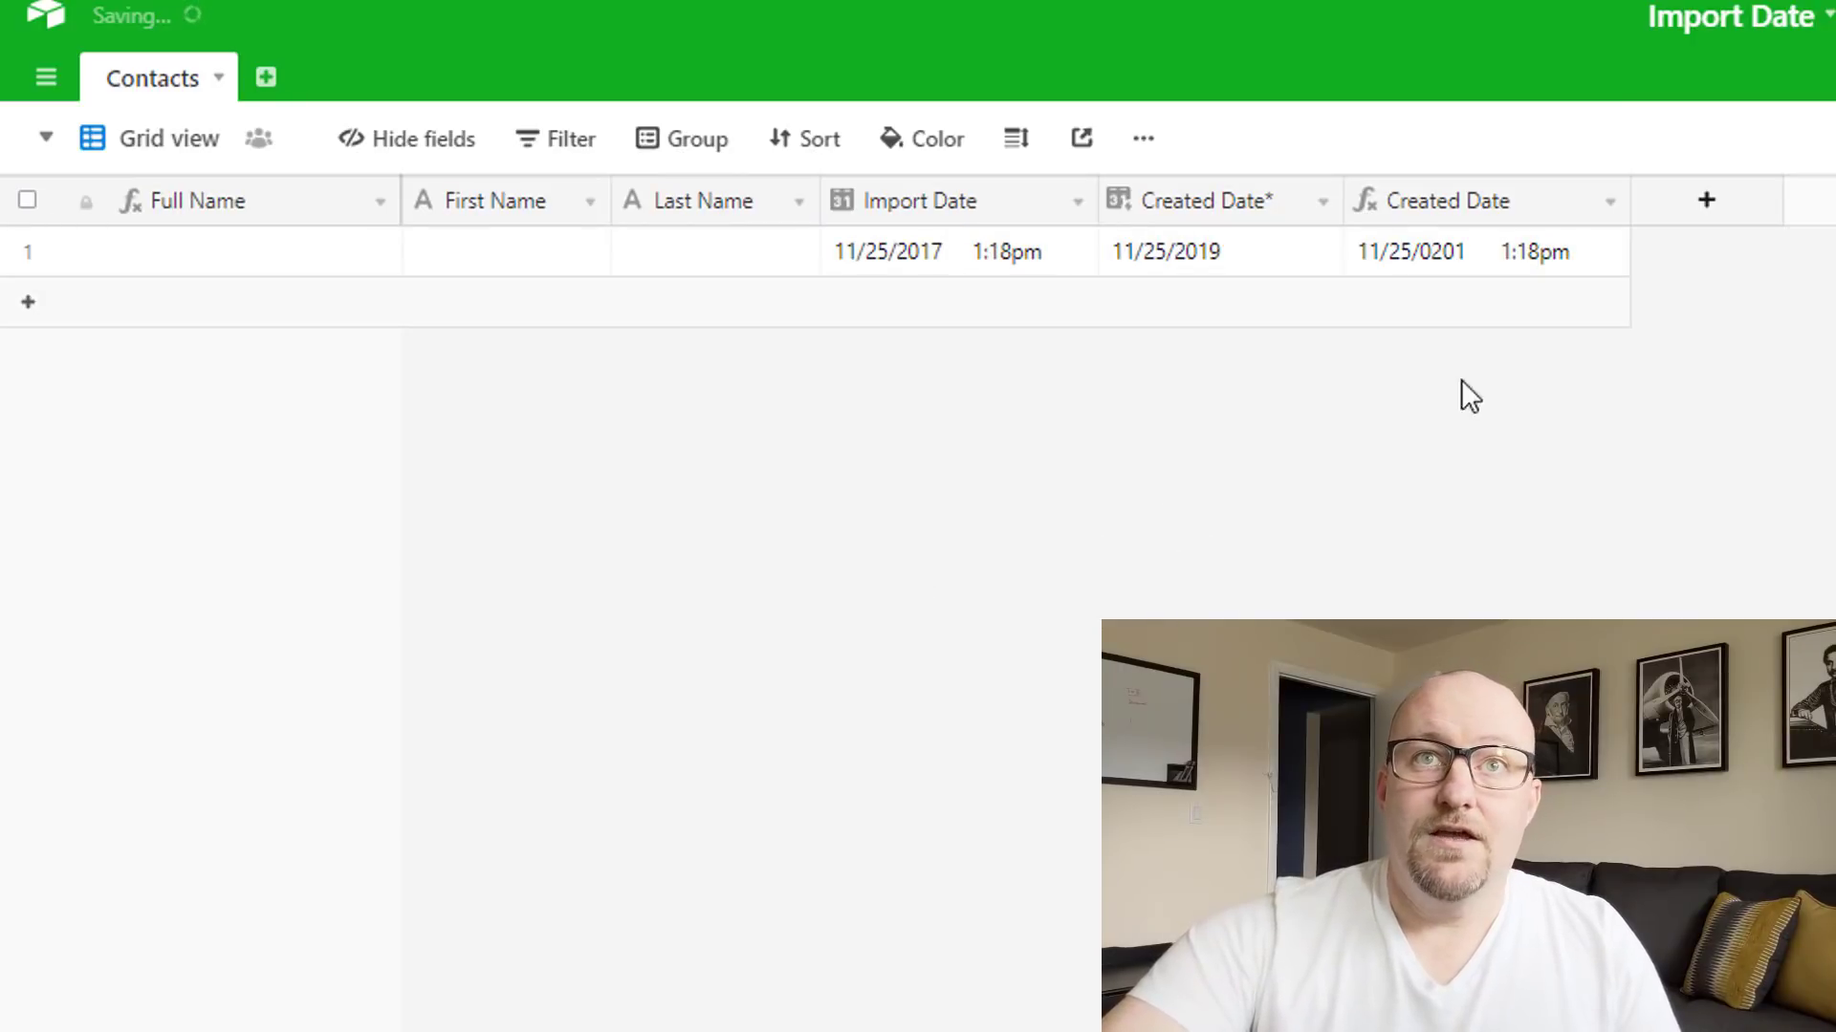
pyautogui.click(1480, 241)
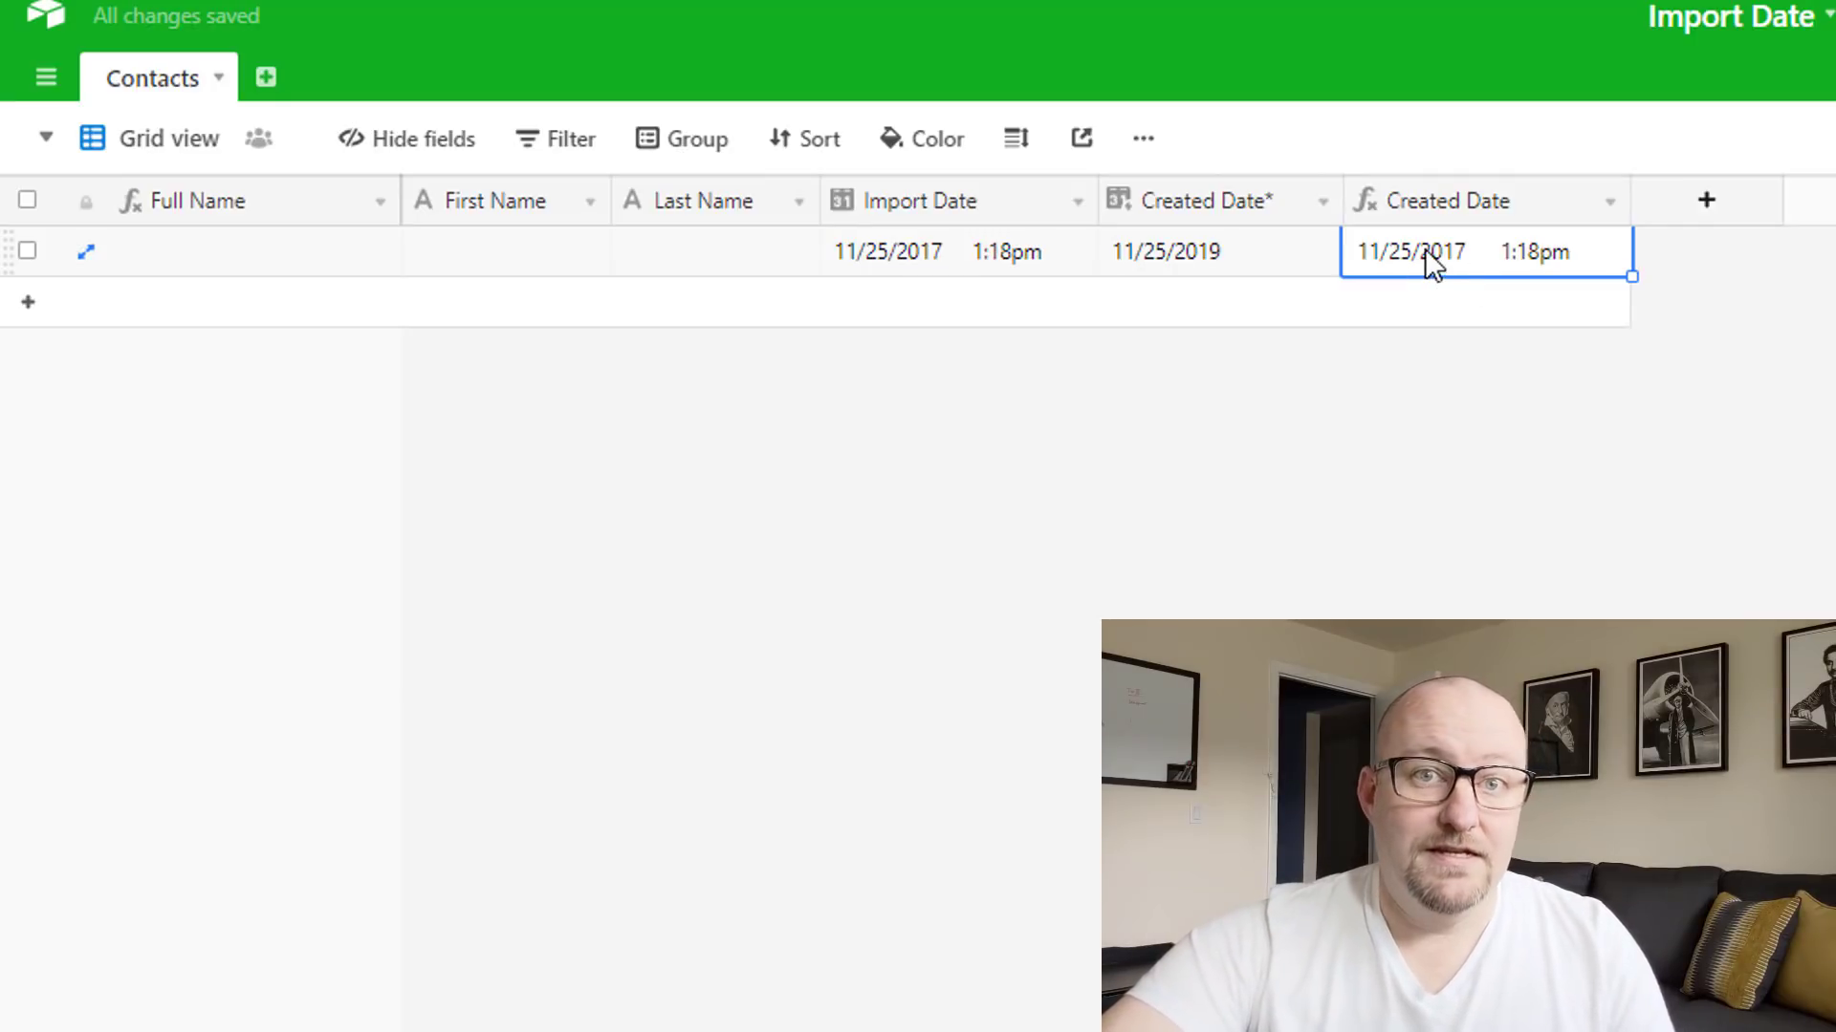
# Step: Review the Import Date, Created Date* and Created Date field settings without changing them
pyautogui.doubleClick(954, 207)
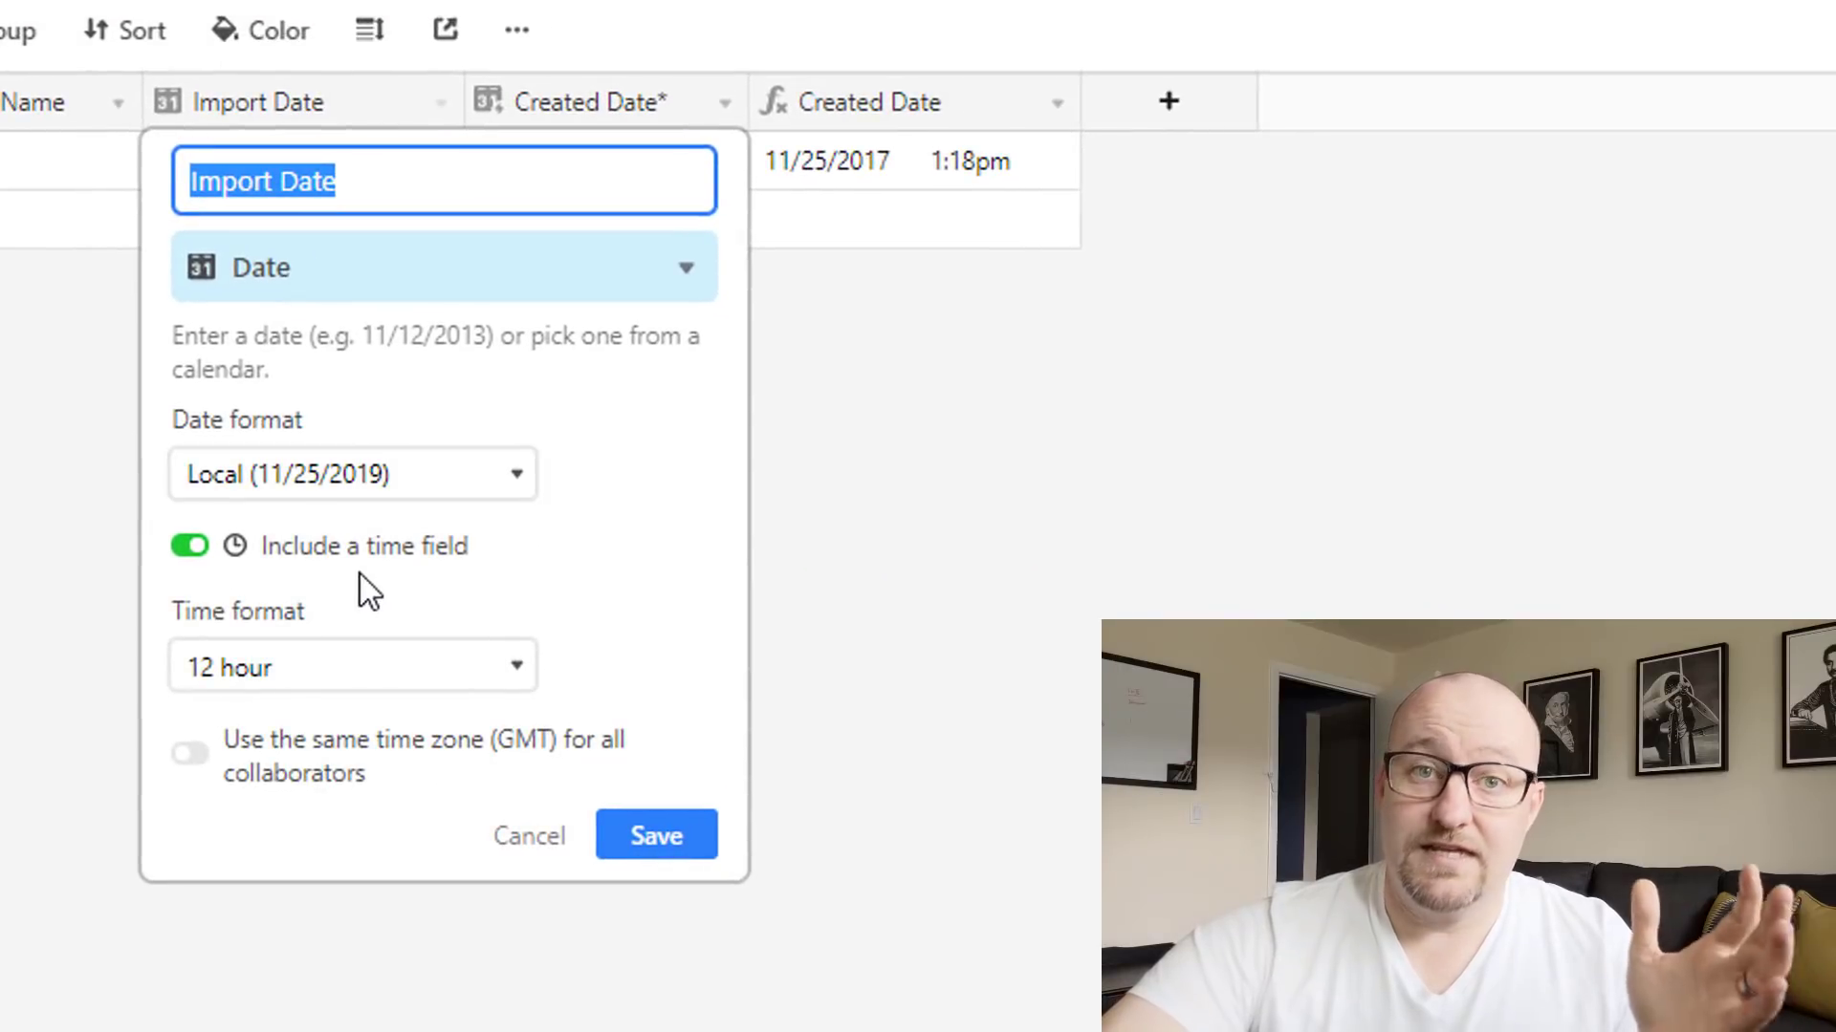
pyautogui.click(674, 846)
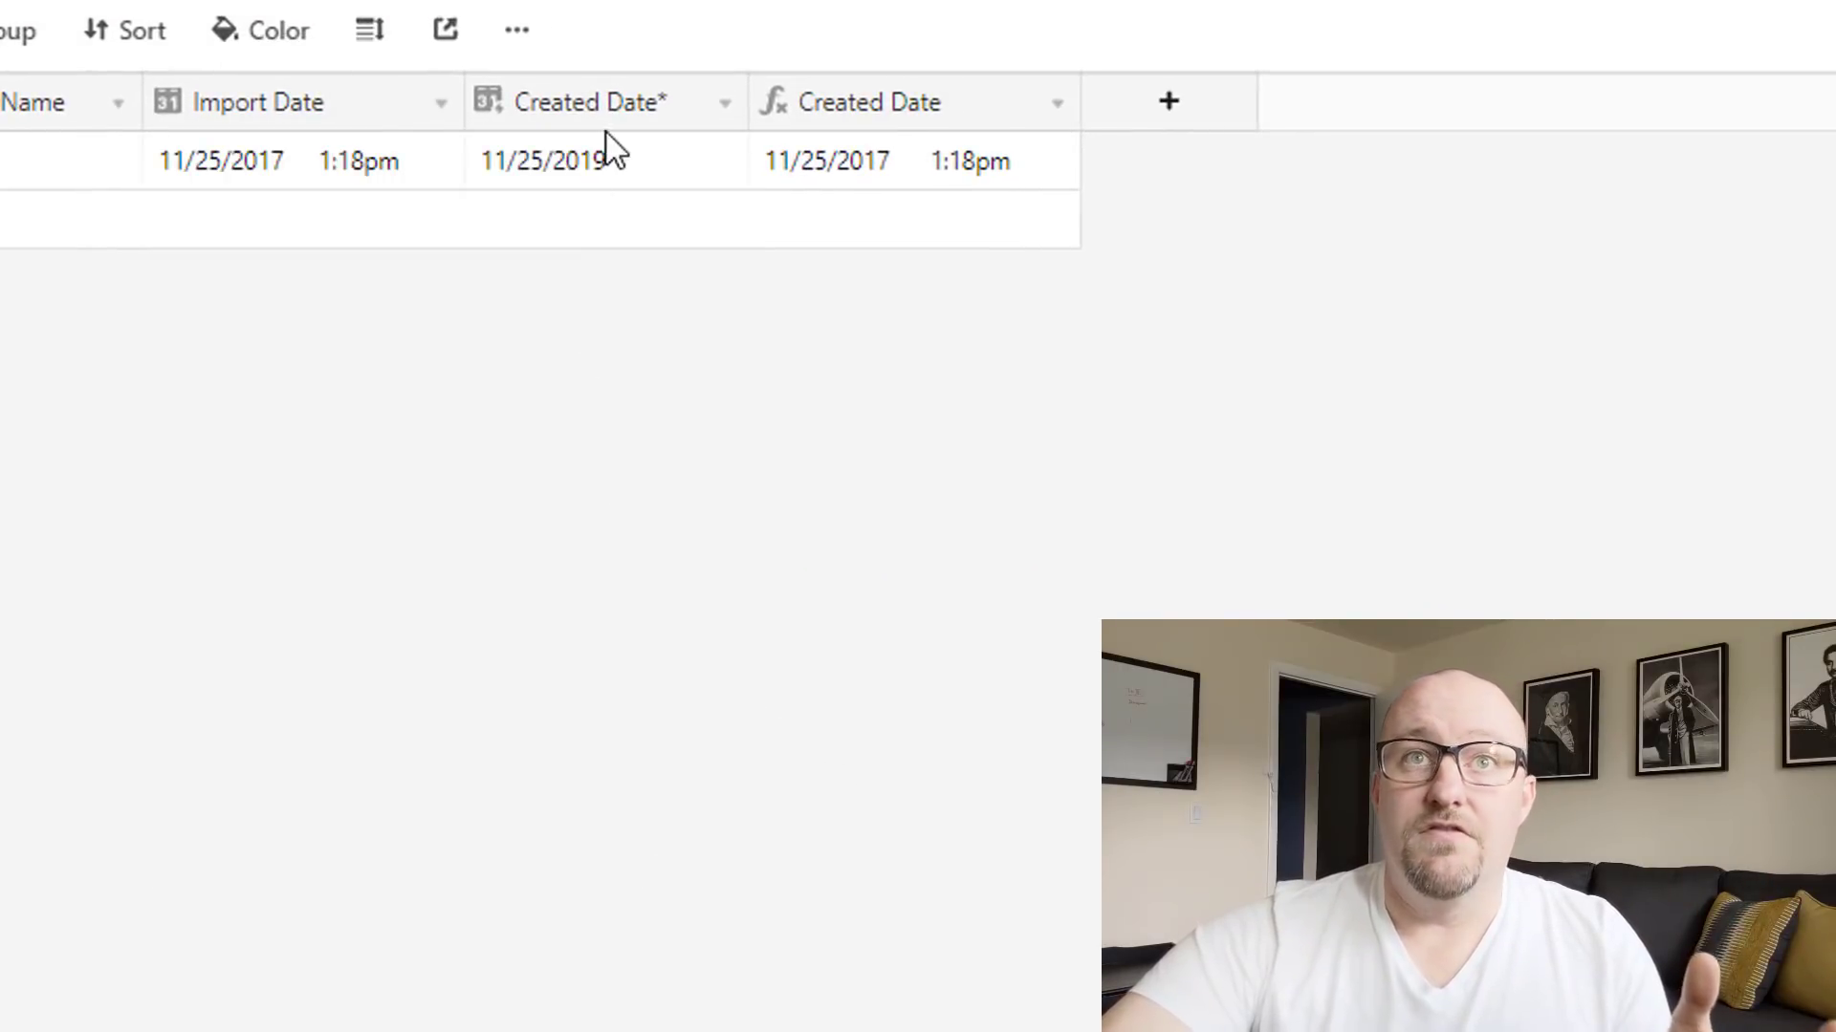
pyautogui.doubleClick(616, 107)
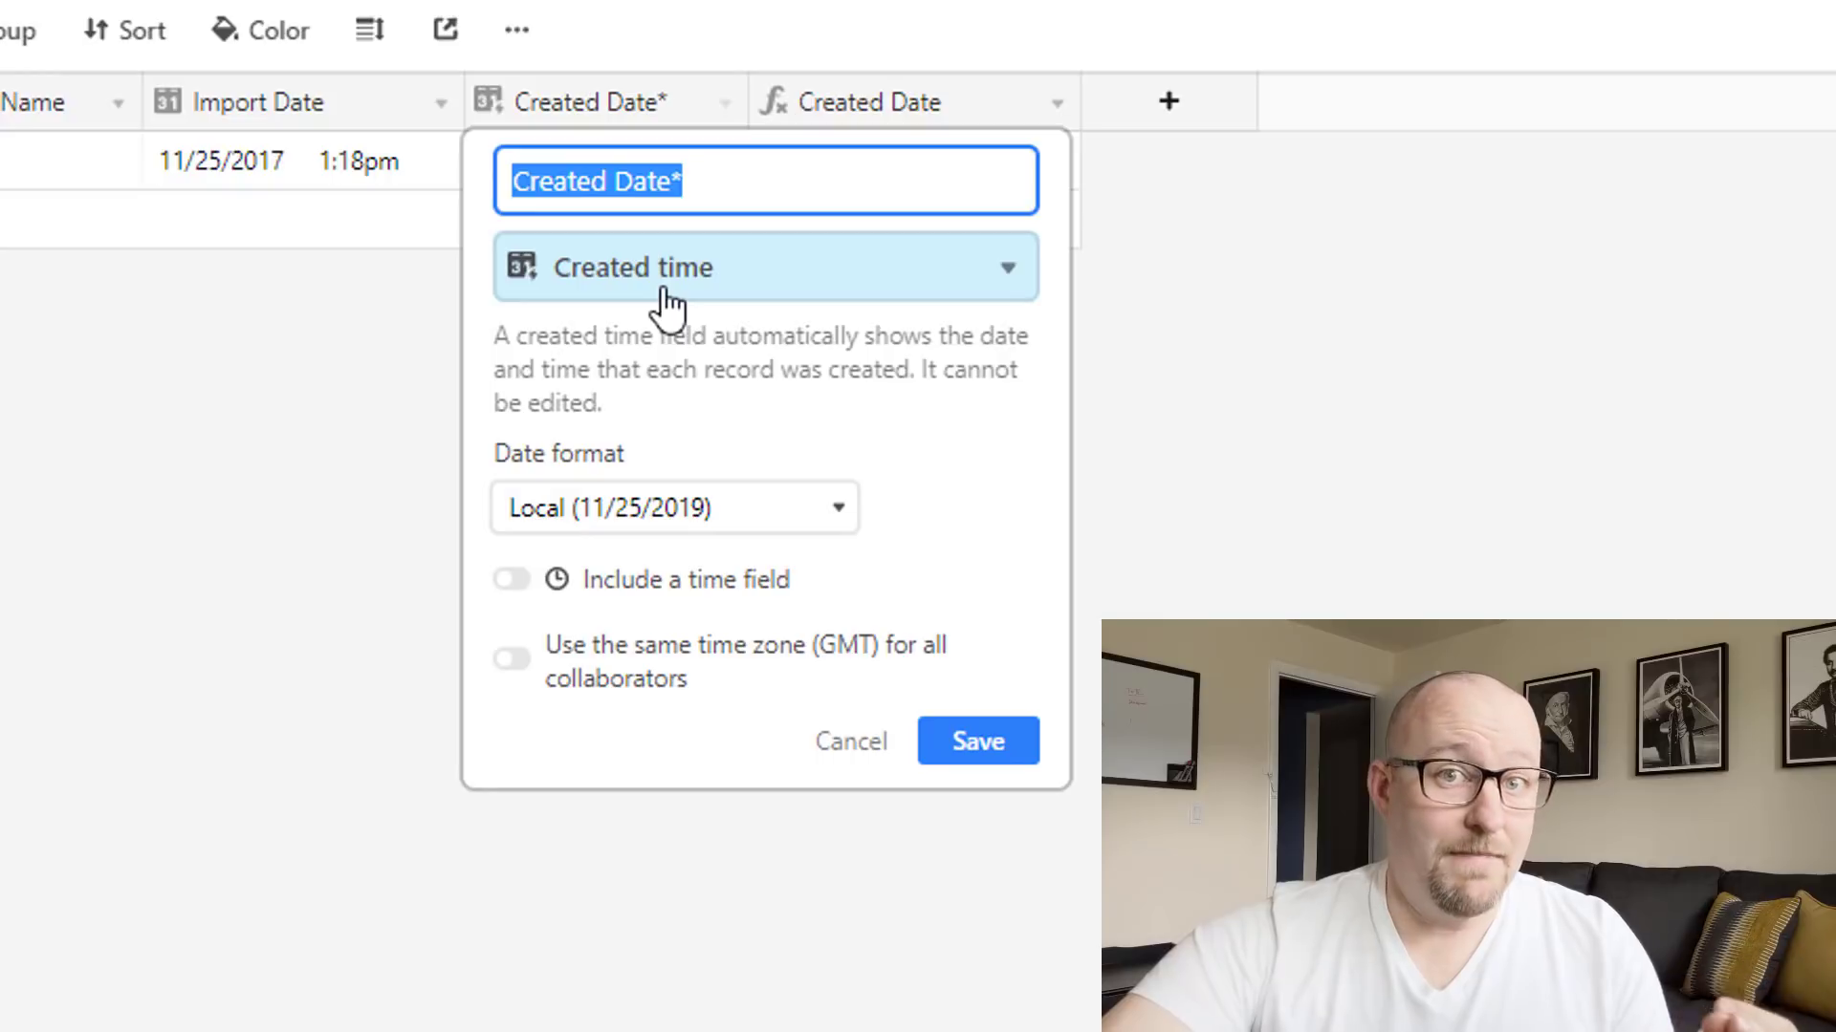
pyautogui.click(1316, 445)
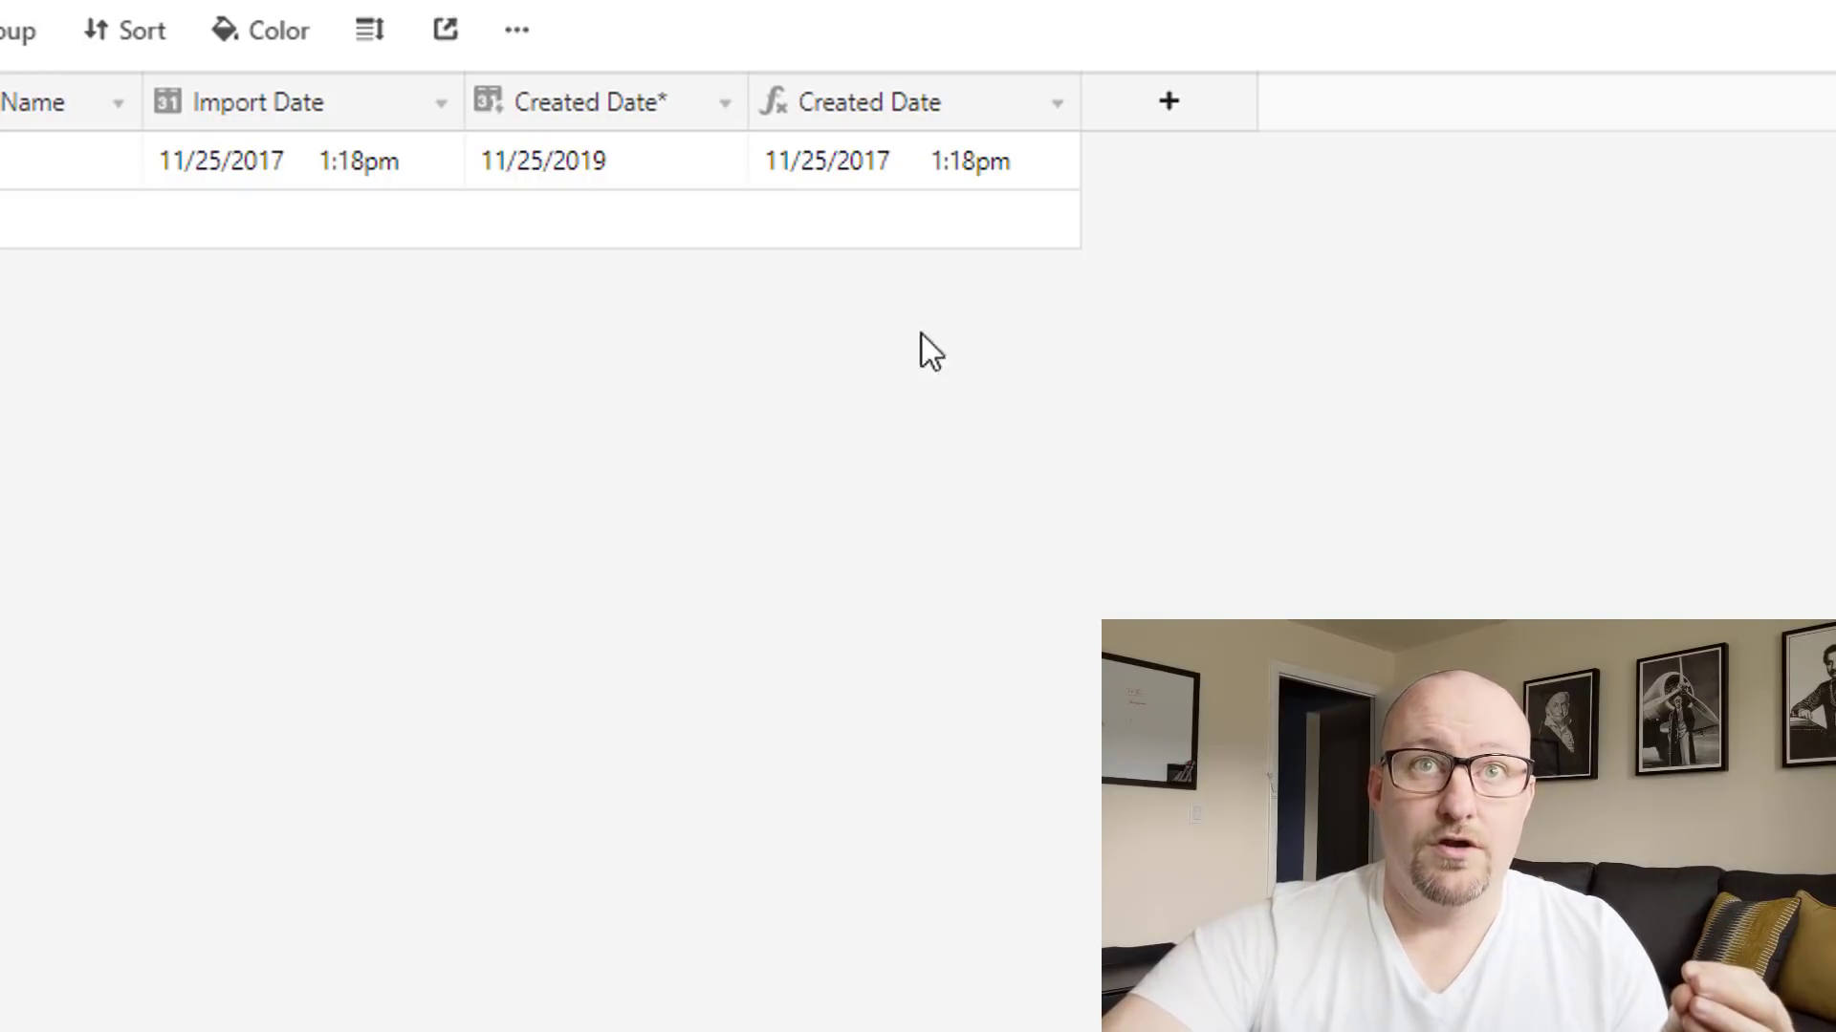
pyautogui.doubleClick(858, 106)
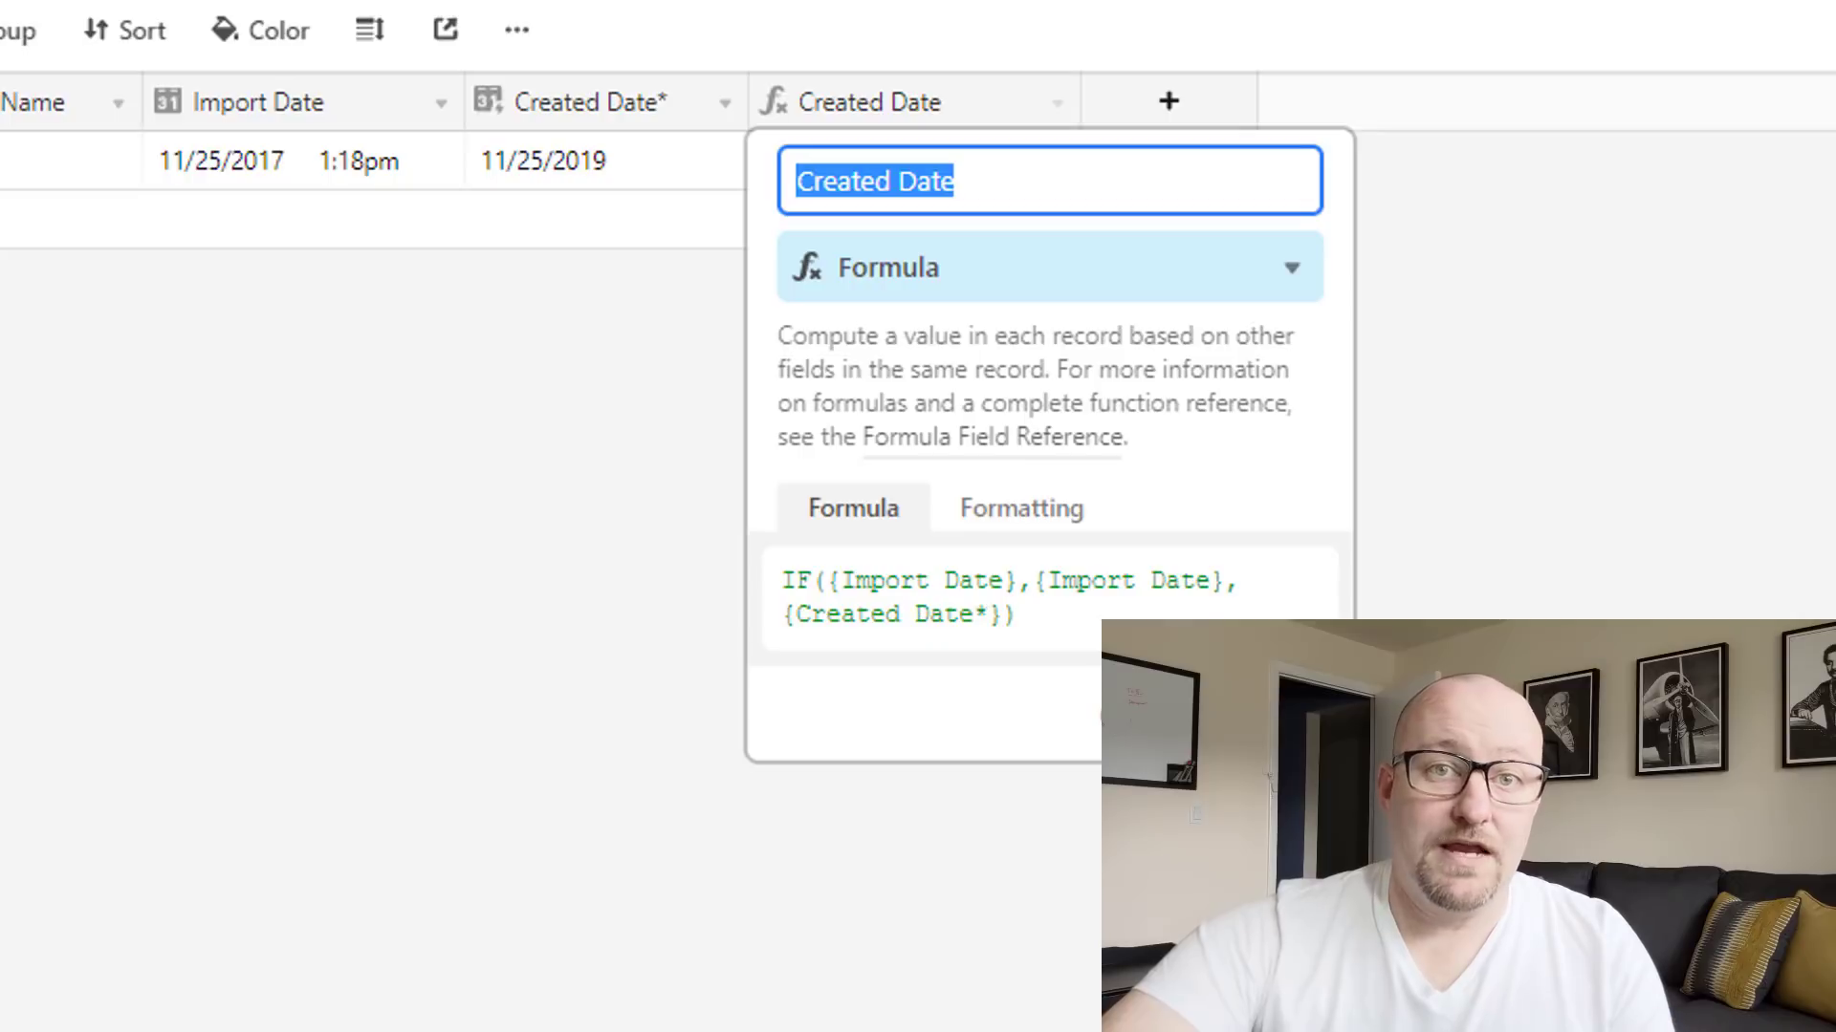
pyautogui.press('Return')
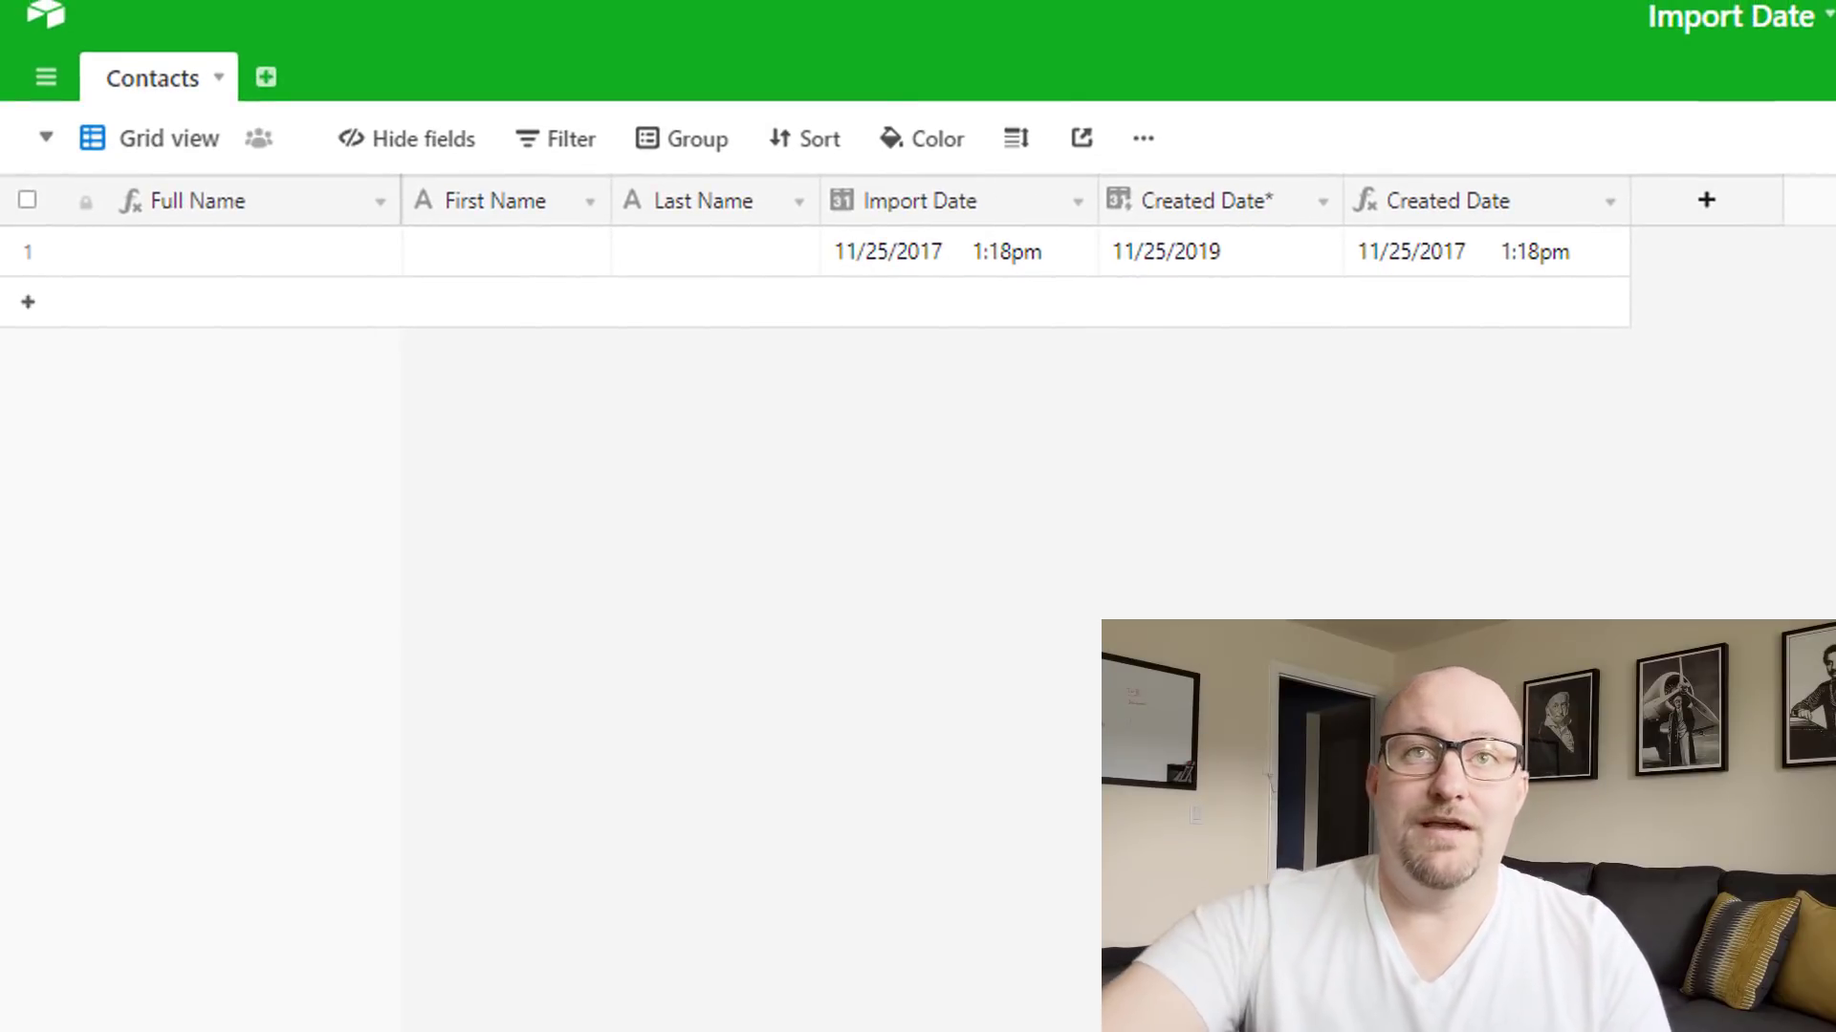
# Step: Delete the test record in row 1 via its right-click menu
pyautogui.click(27, 252)
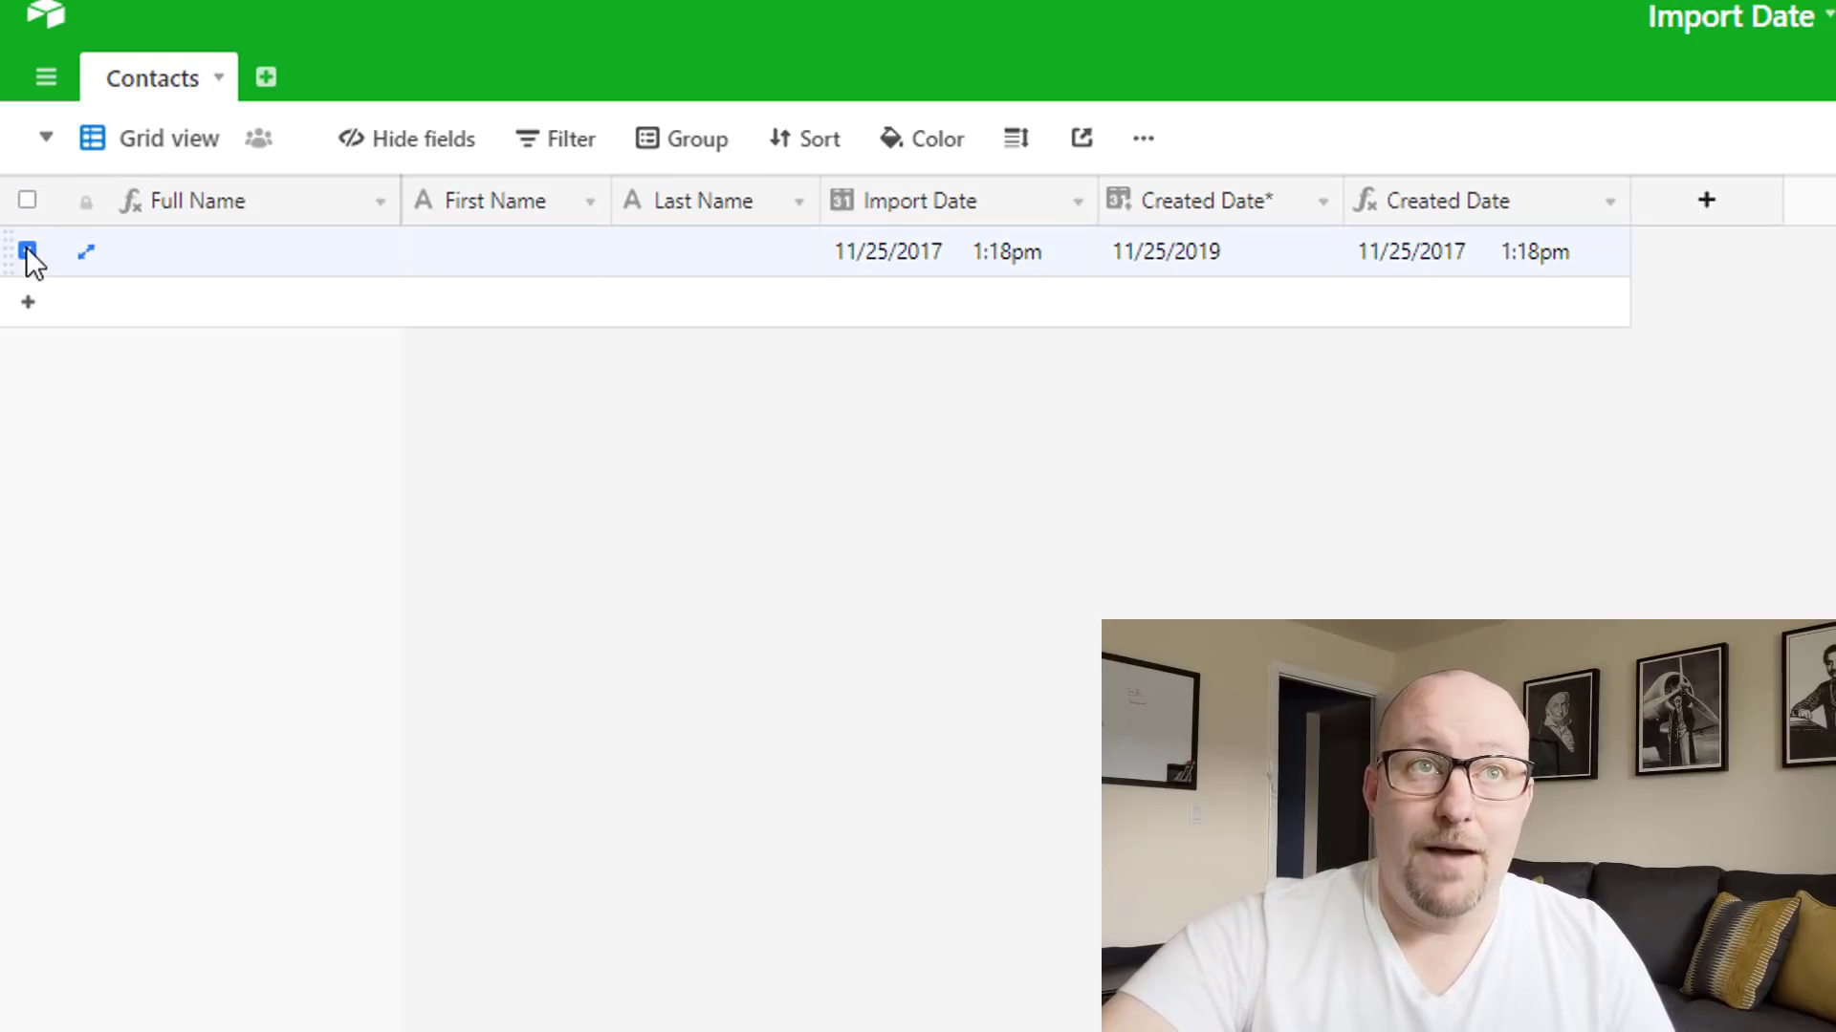
pyautogui.rightClick(28, 253)
pyautogui.click(120, 630)
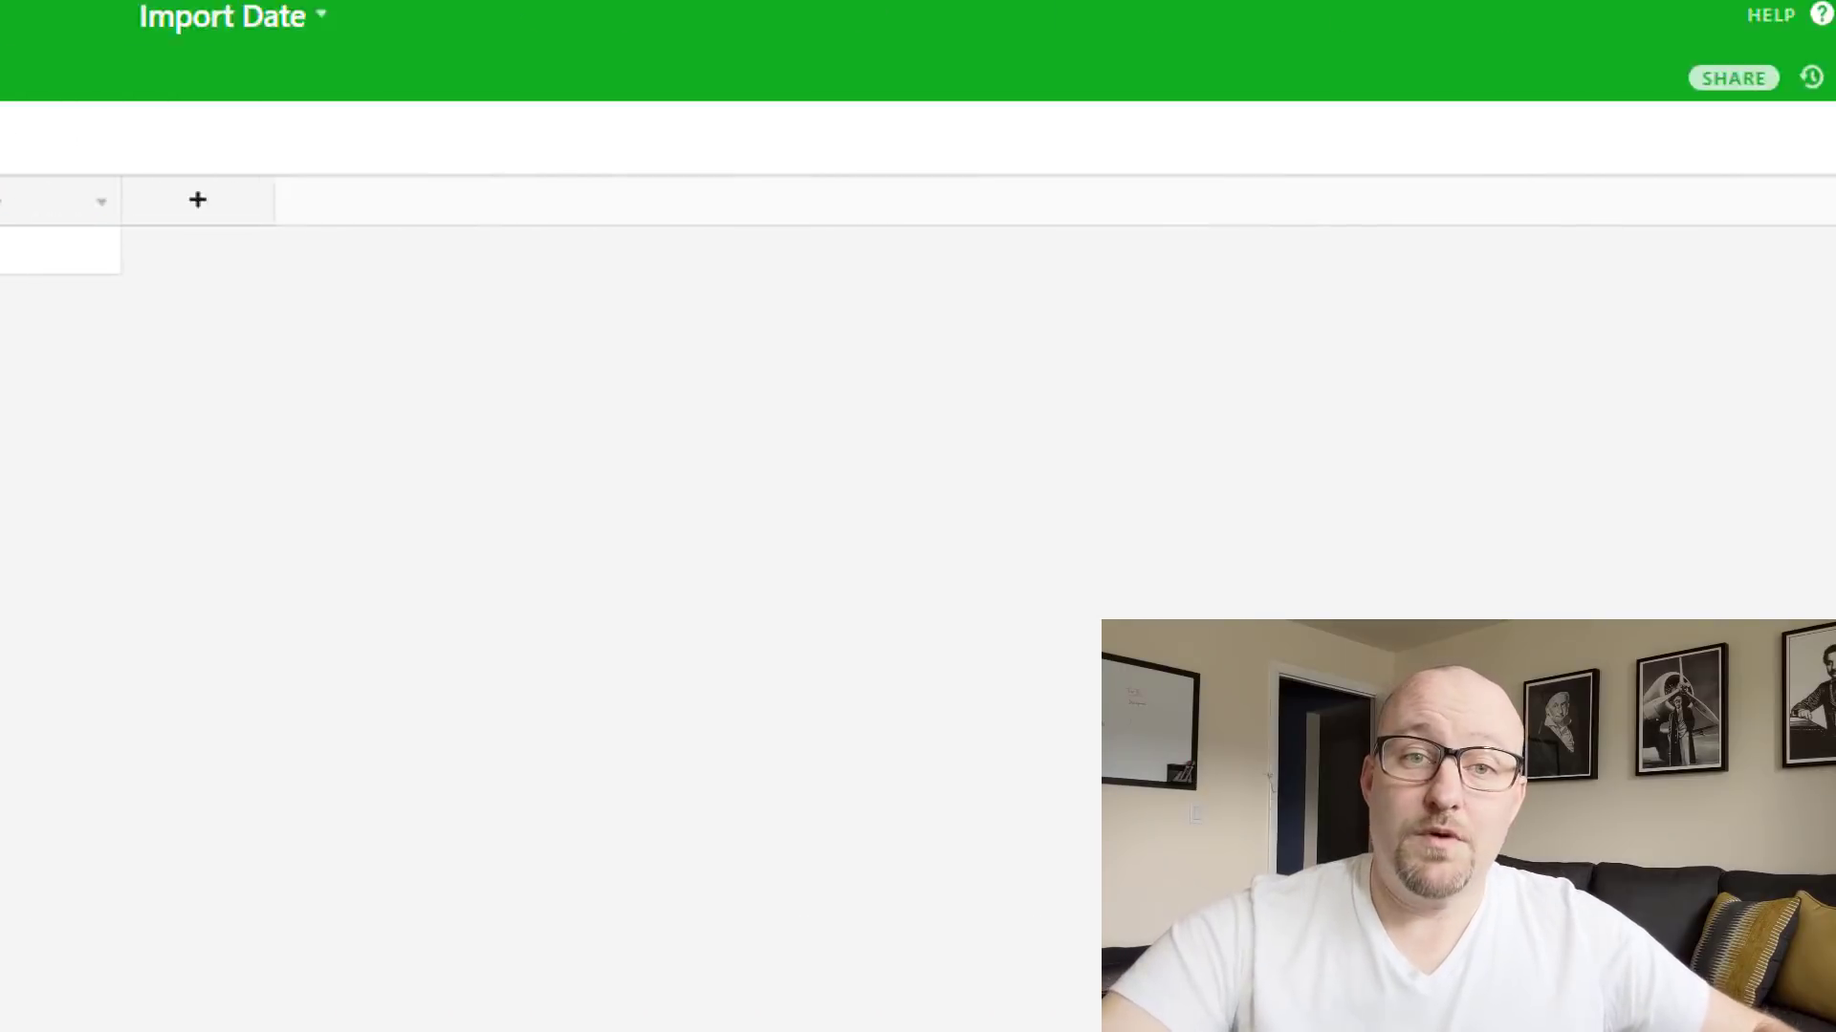
# Step: Add the CSV import block to the base, found by searching 'imp' among available blocks
pyautogui.click(1517, 84)
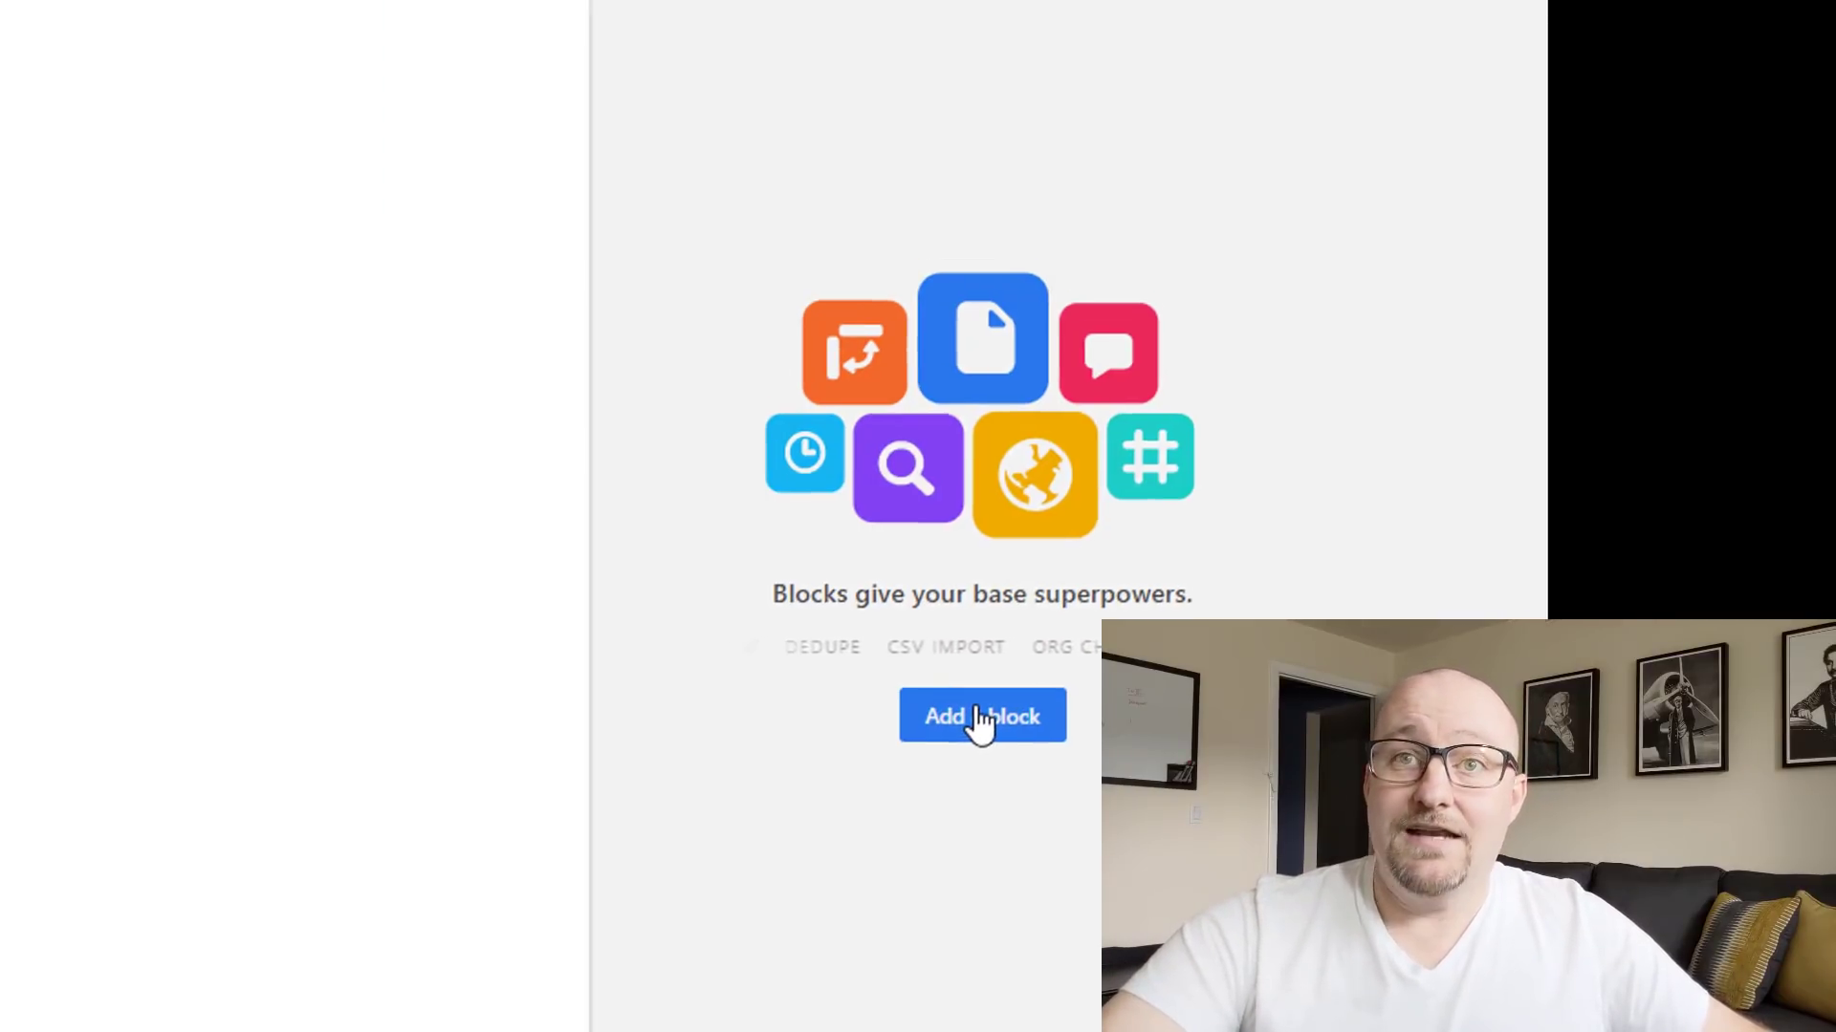
pyautogui.click(939, 709)
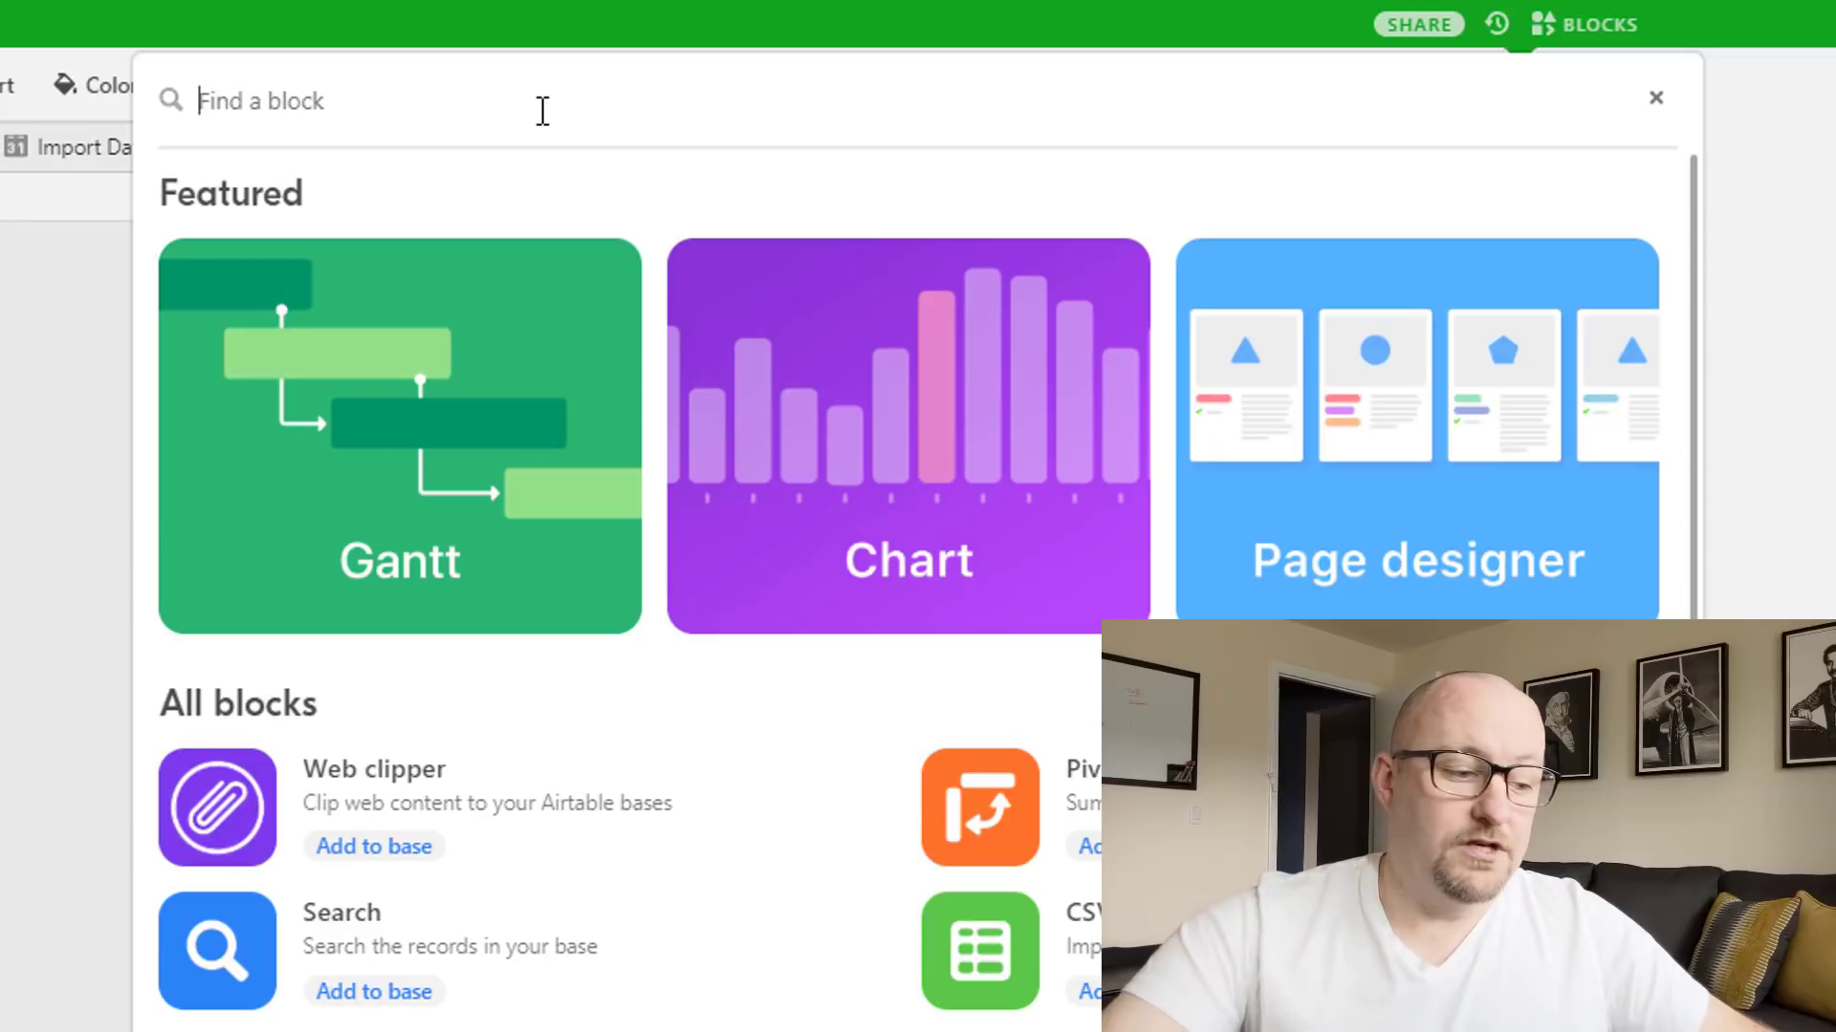
pyautogui.write('imp')
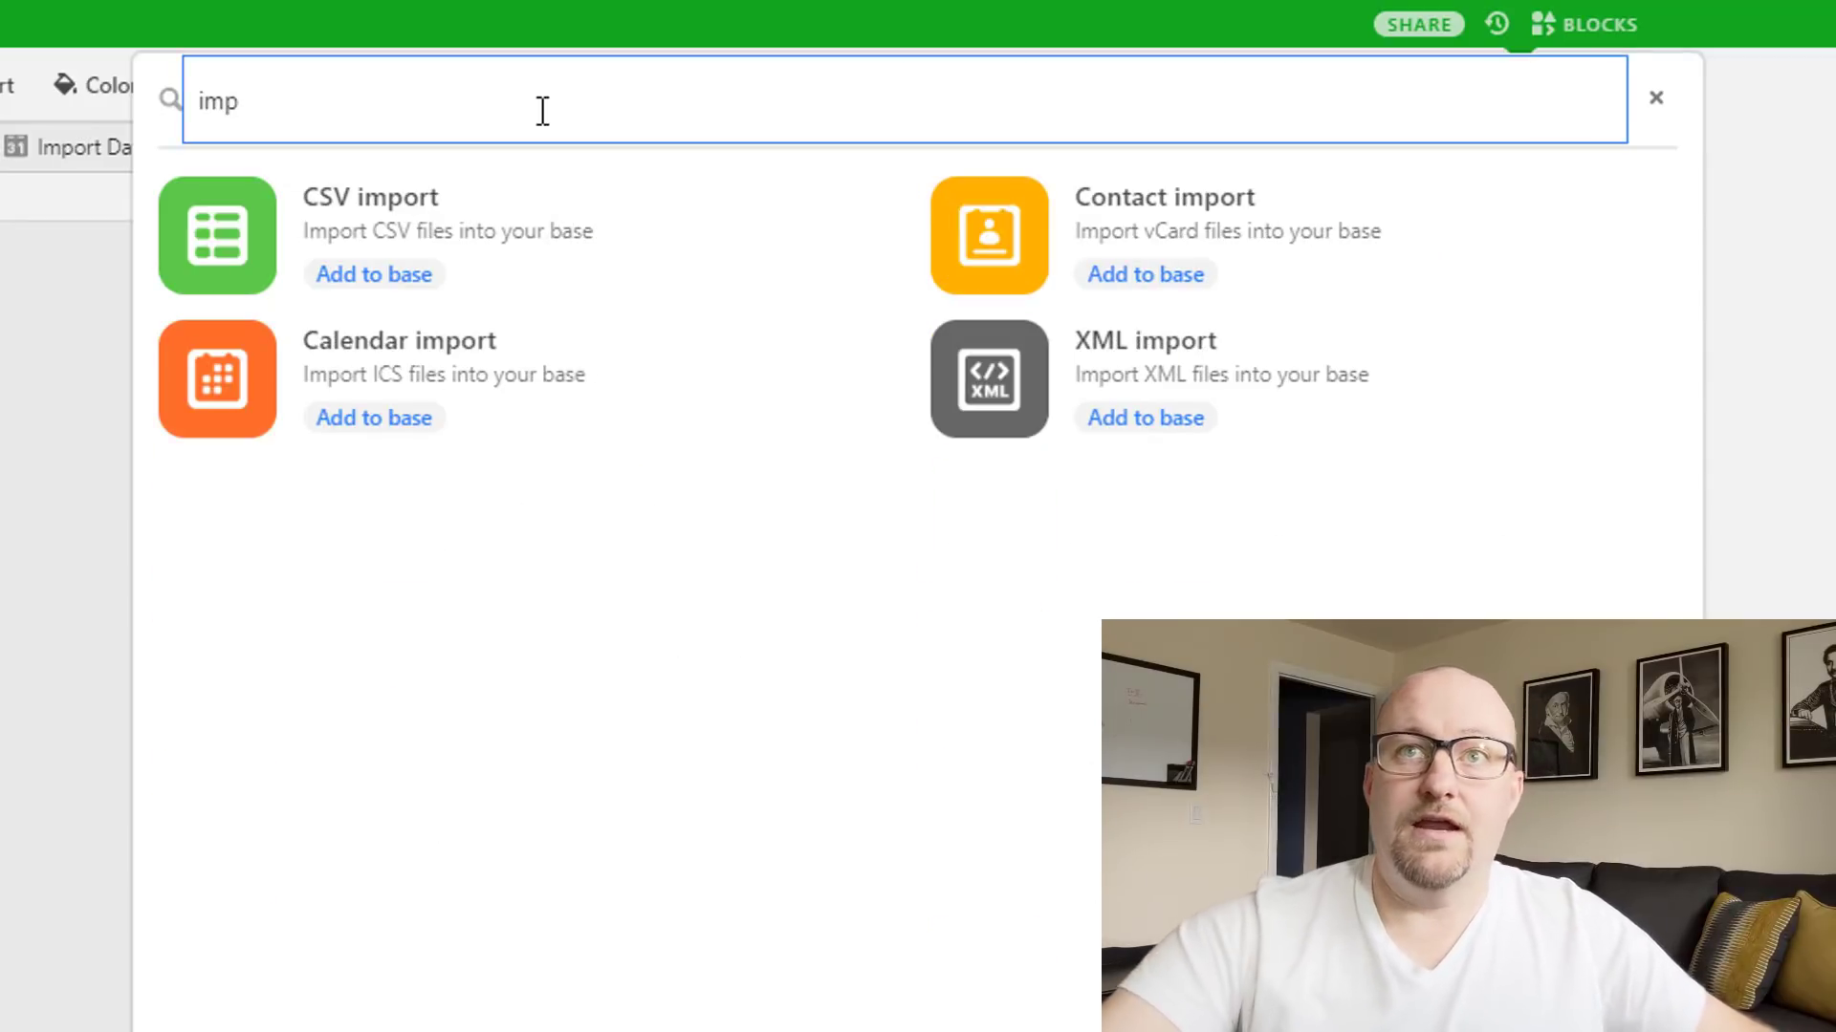
pyautogui.click(368, 277)
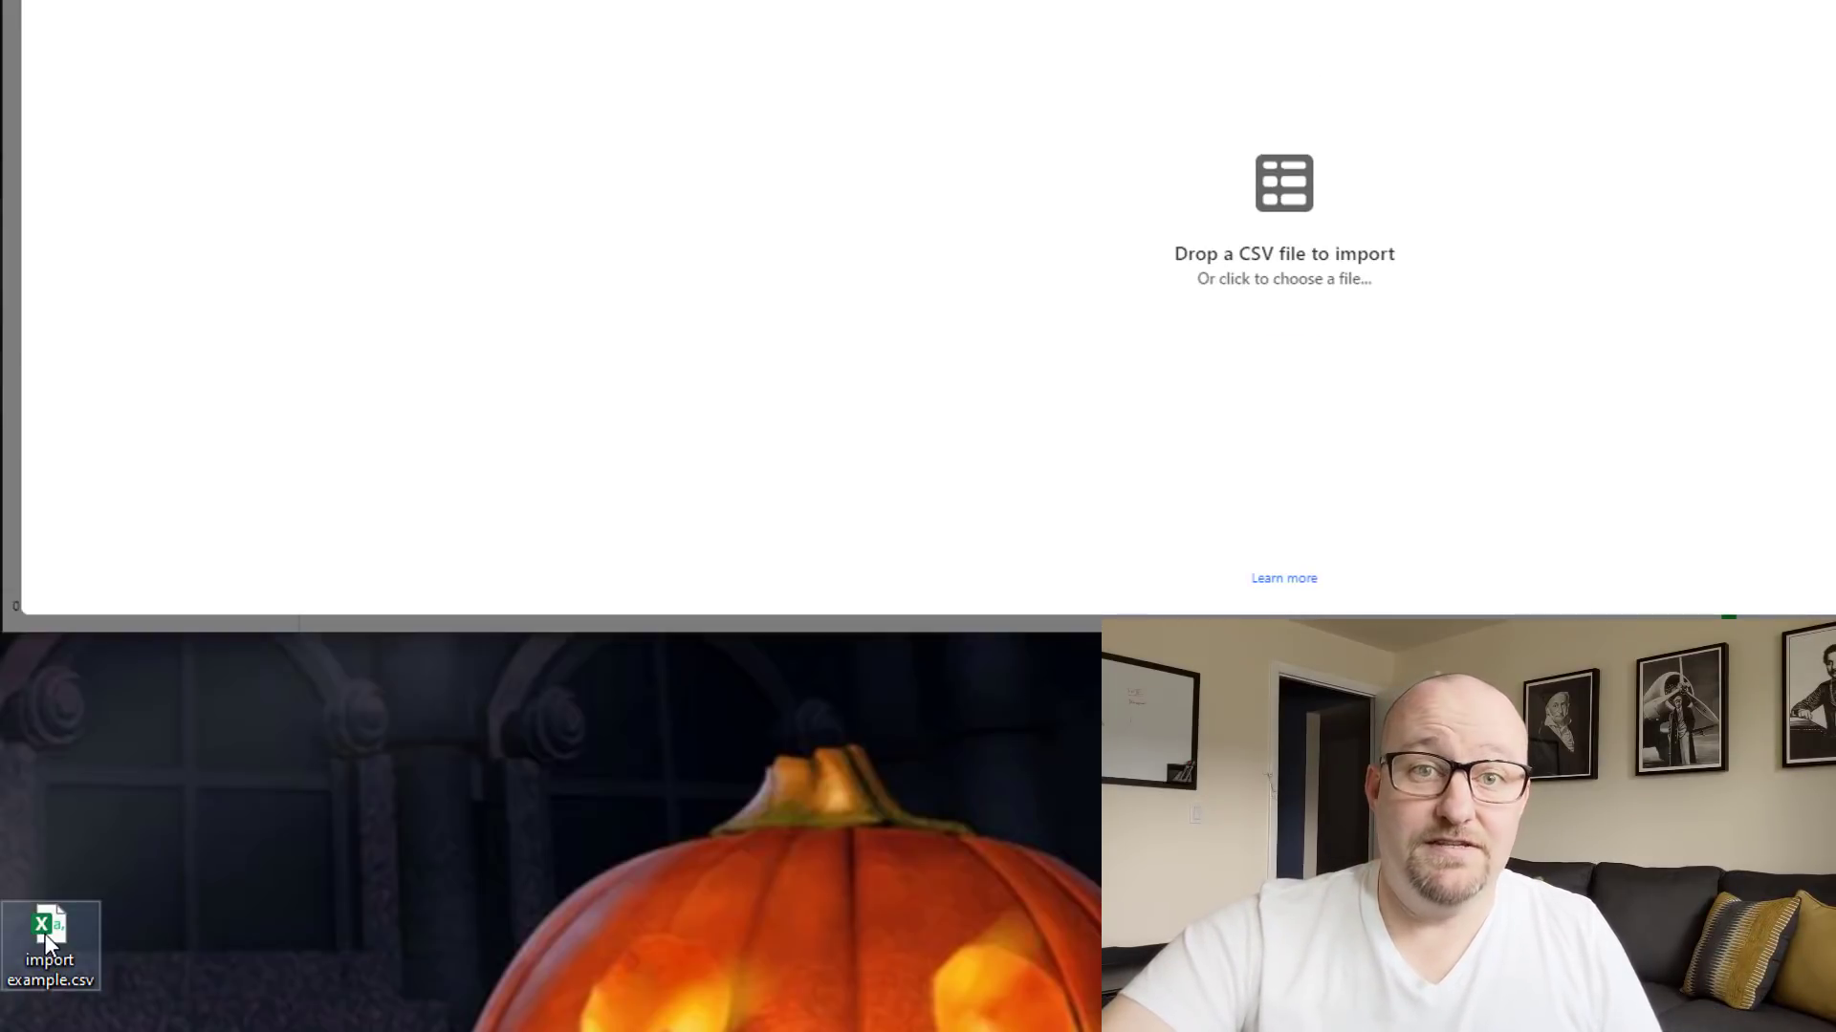
# Step: Drop import example.csv onto the CSV import block and close its Excel preview
pyautogui.moveTo(44, 933); pyautogui.dragTo(1243, 208)
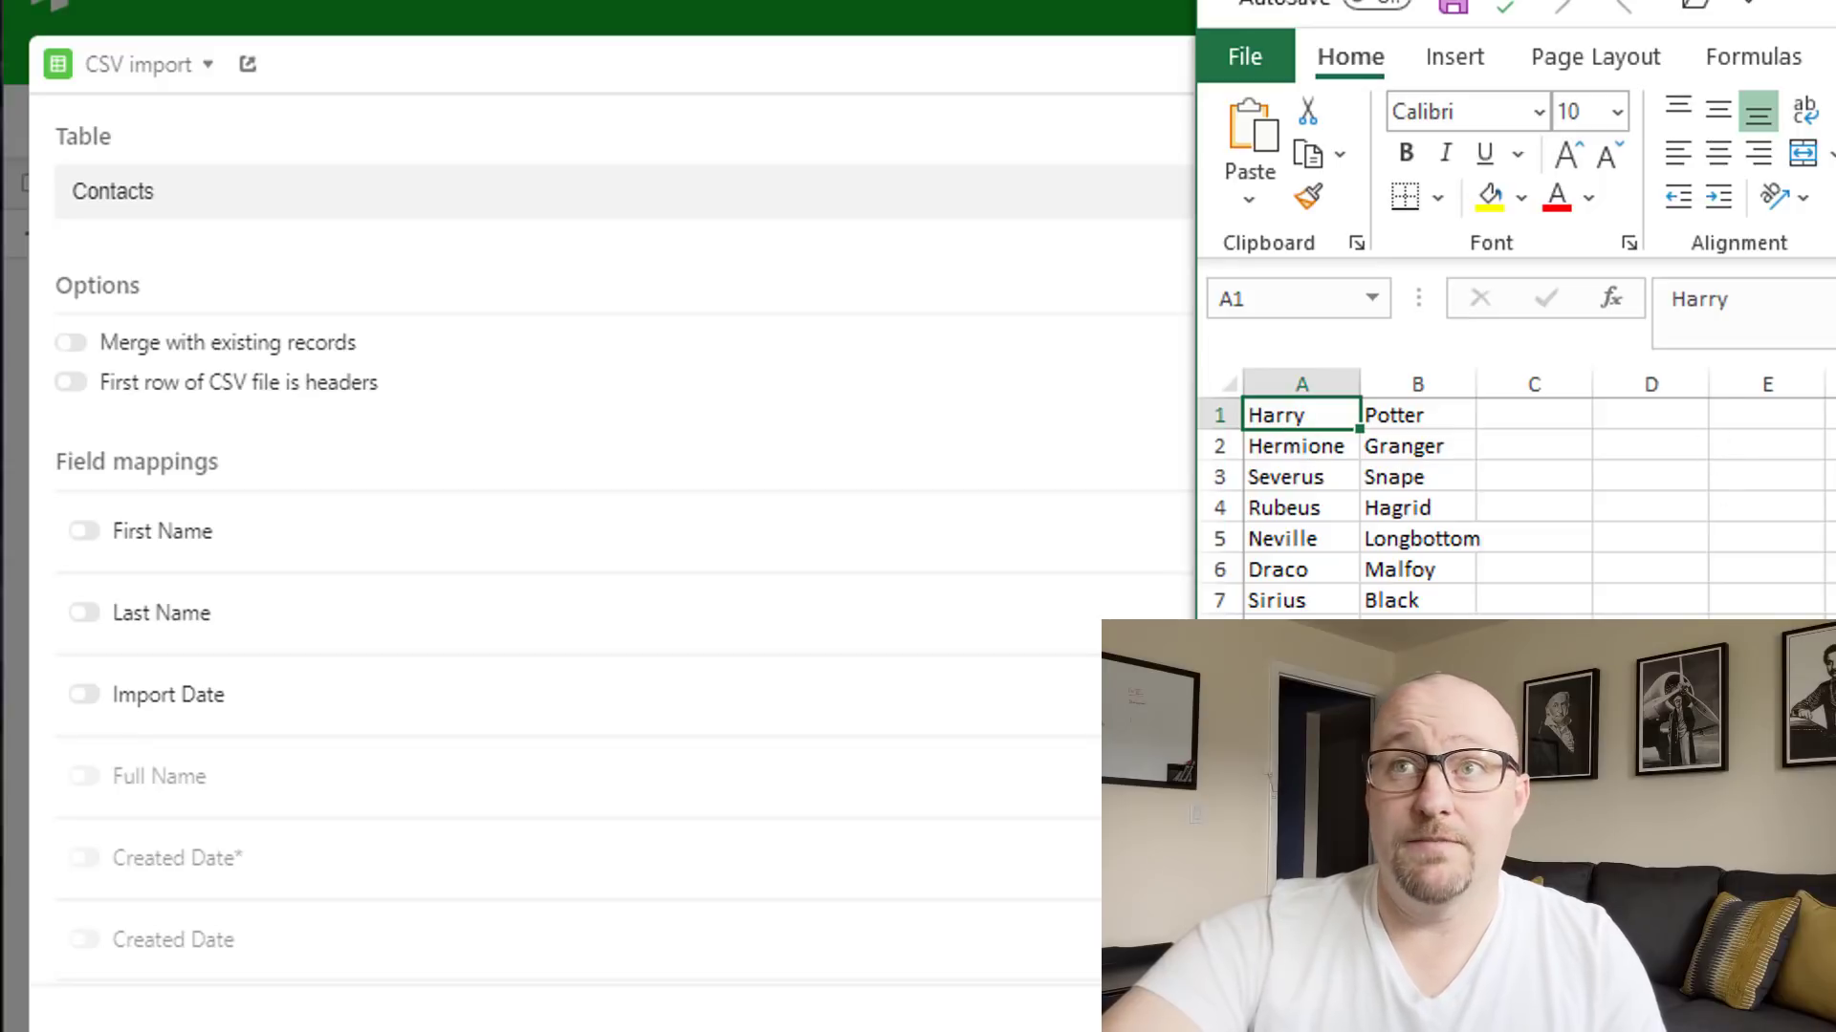
pyautogui.hotkey('ctrl', 'w')
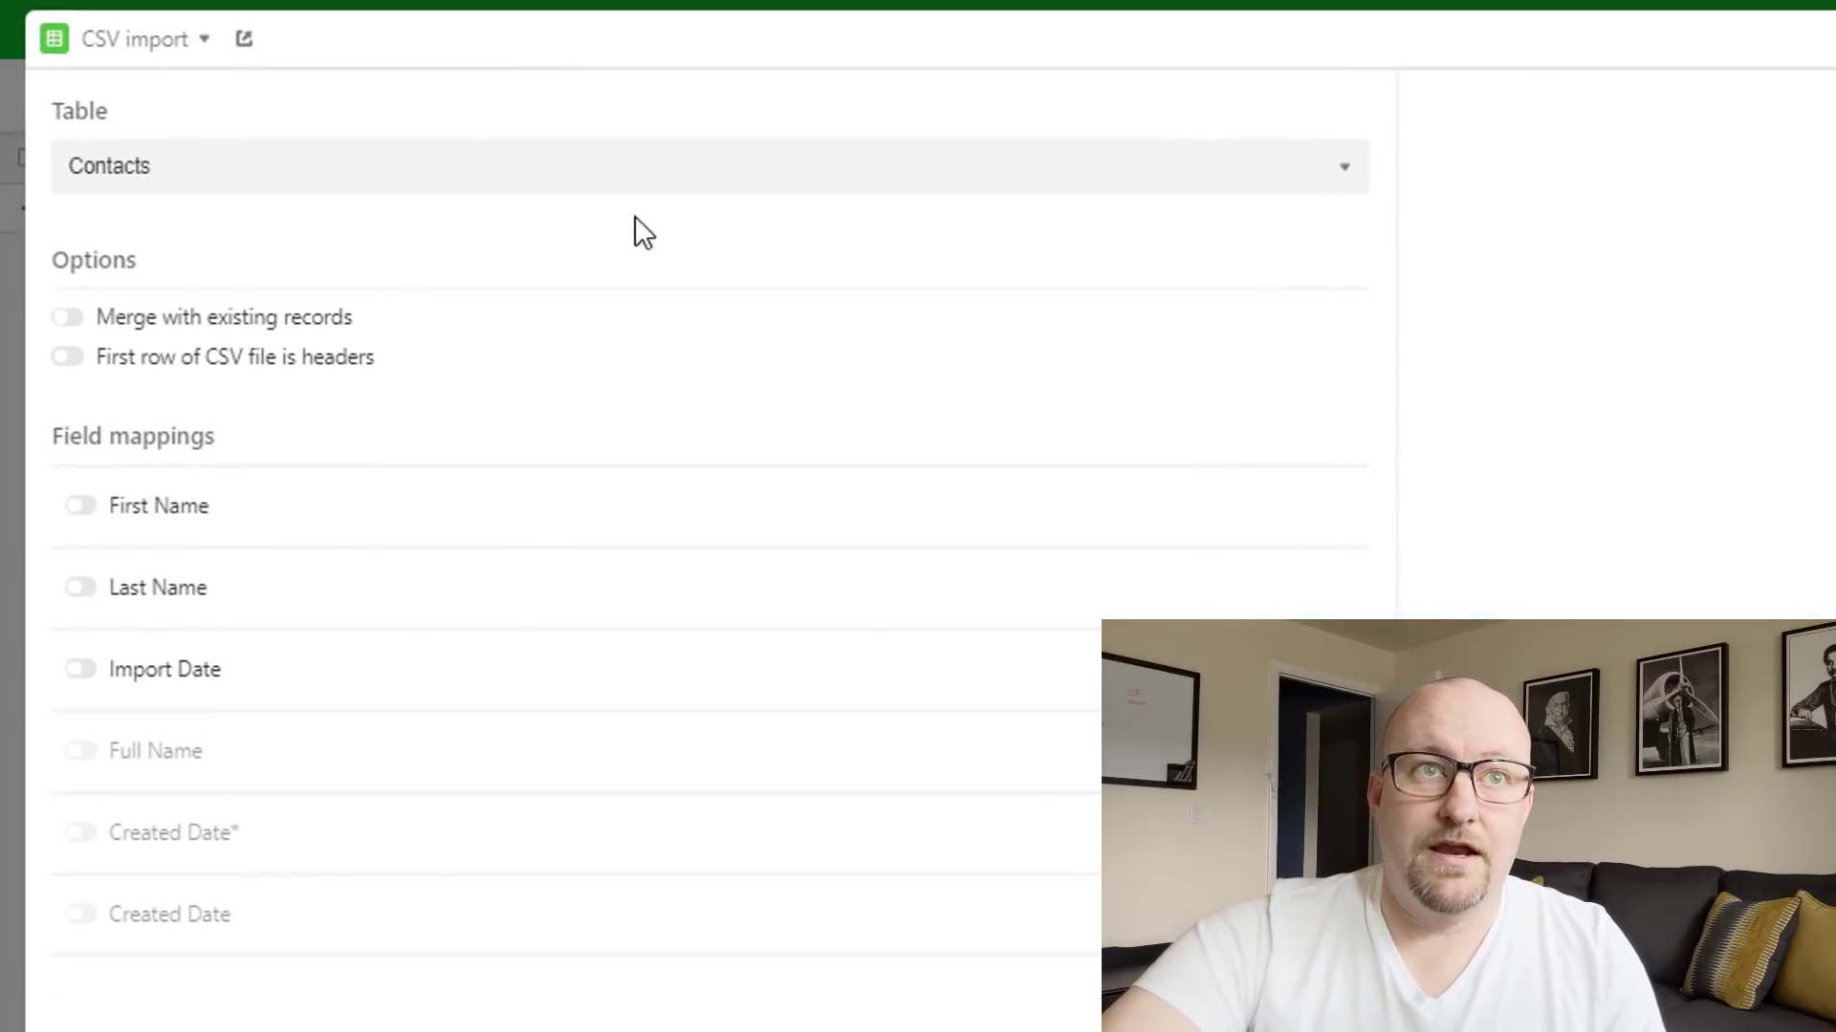
# Step: Include First Name mapped to Column 1 and Last Name mapped to Column 2
pyautogui.click(81, 507)
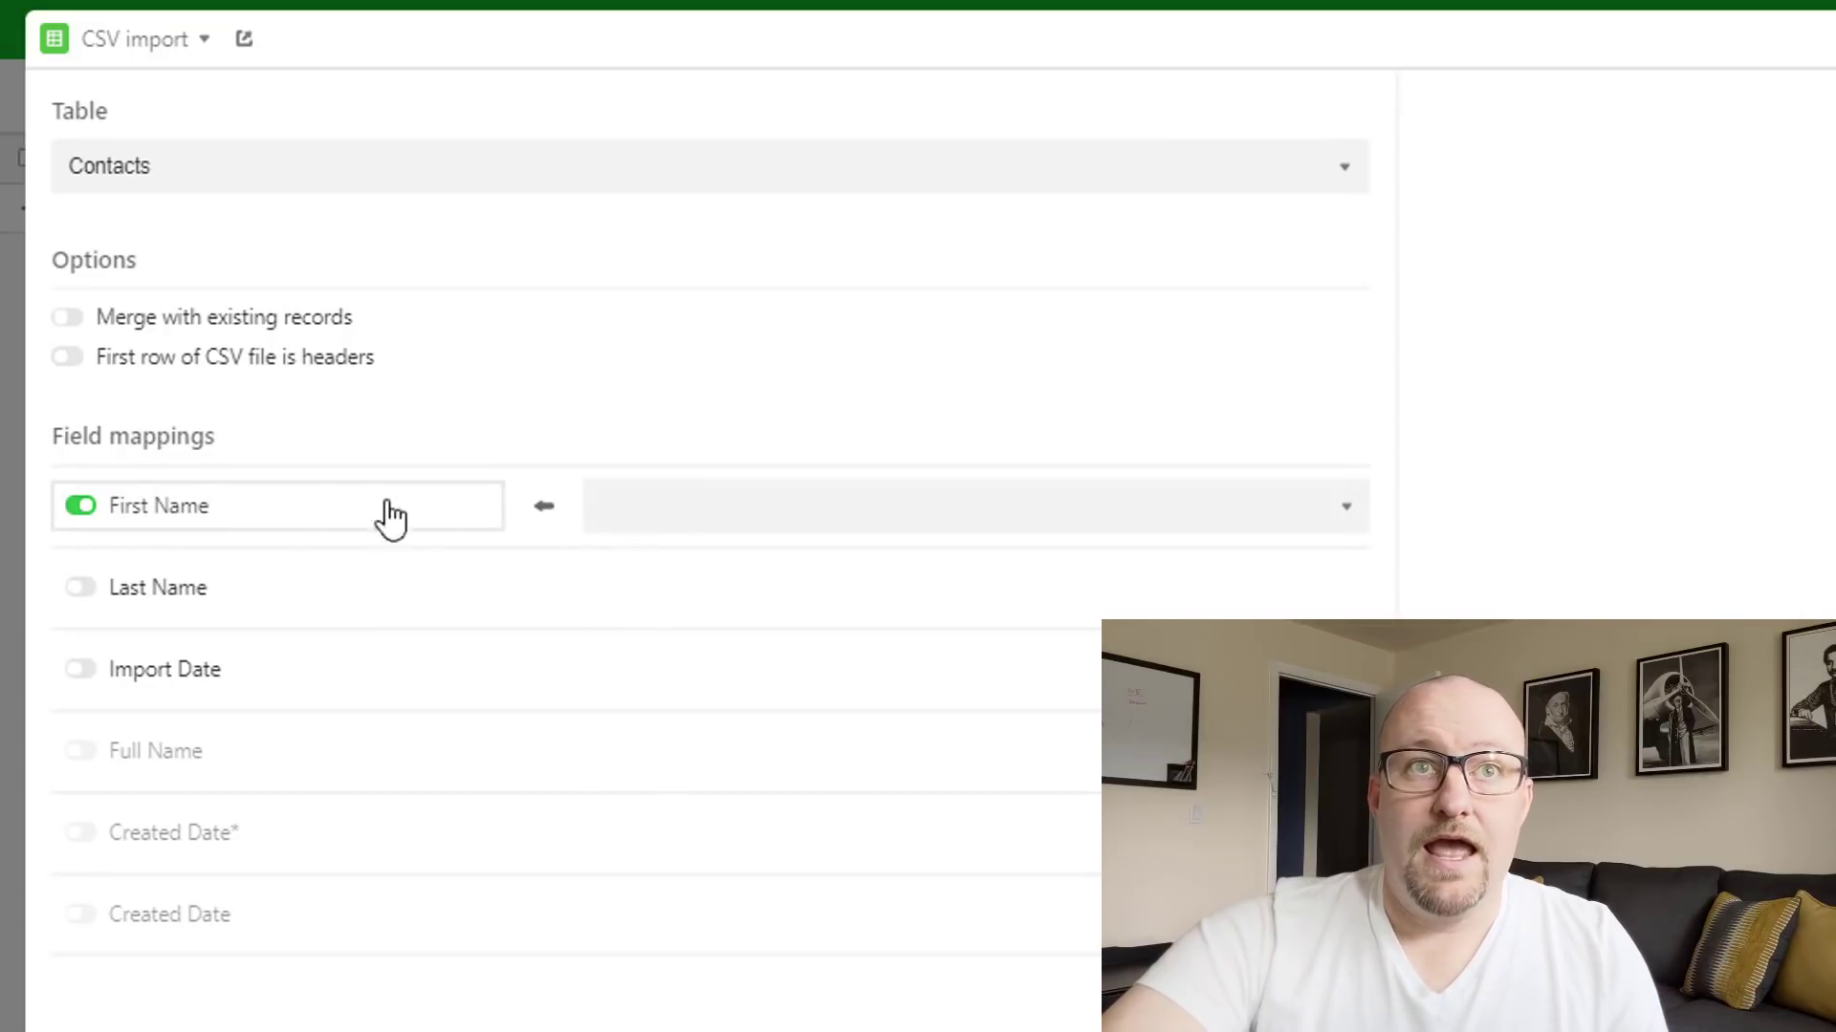
pyautogui.click(954, 531)
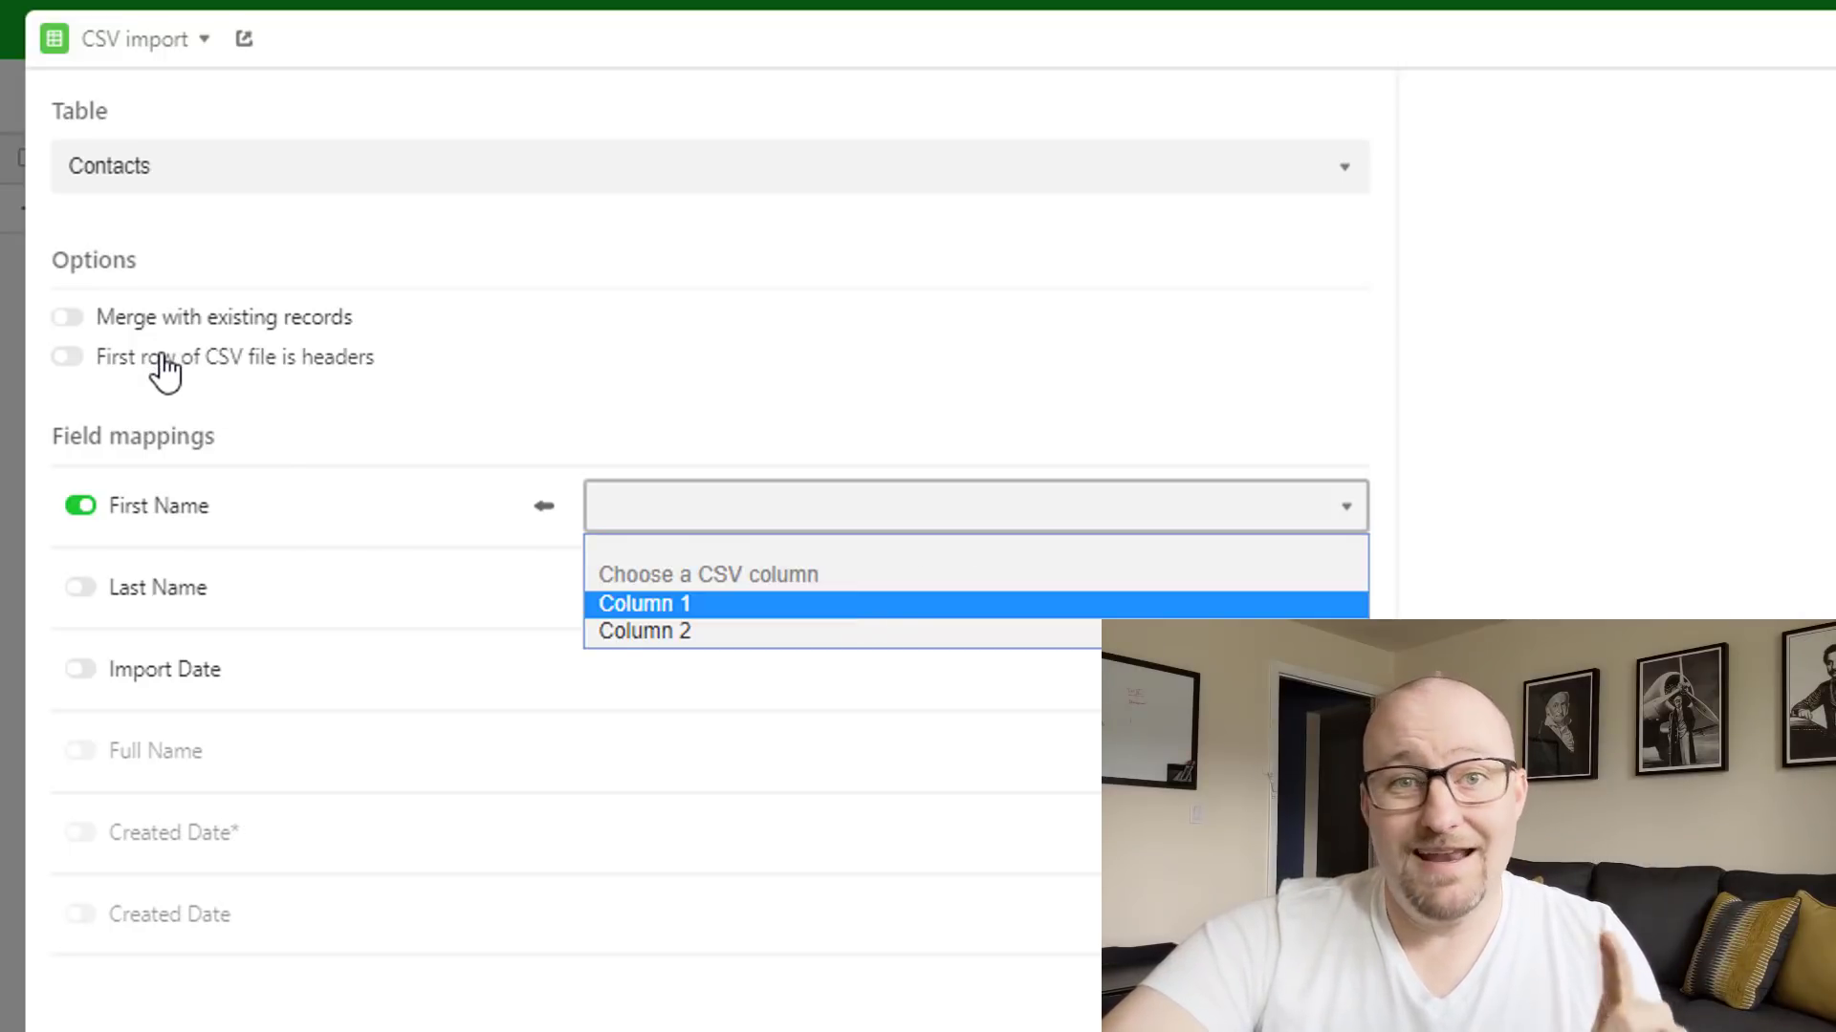
pyautogui.click(725, 603)
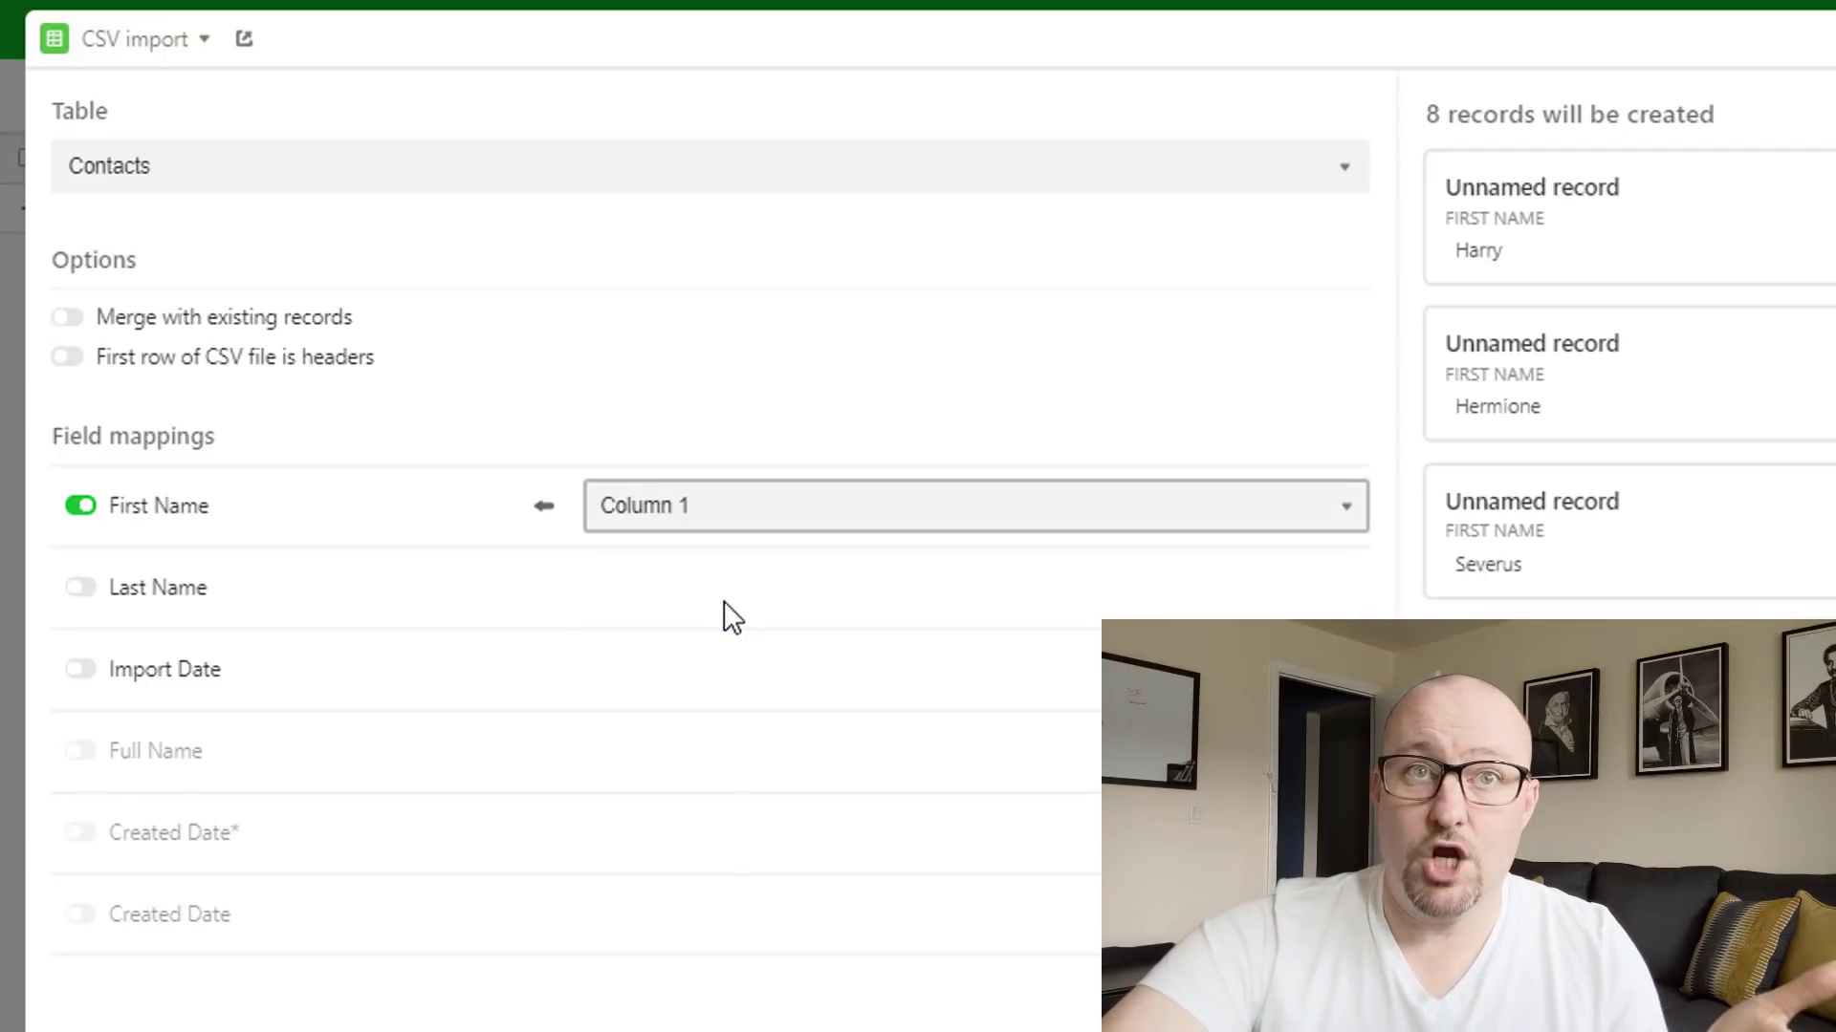
pyautogui.click(79, 591)
pyautogui.click(679, 720)
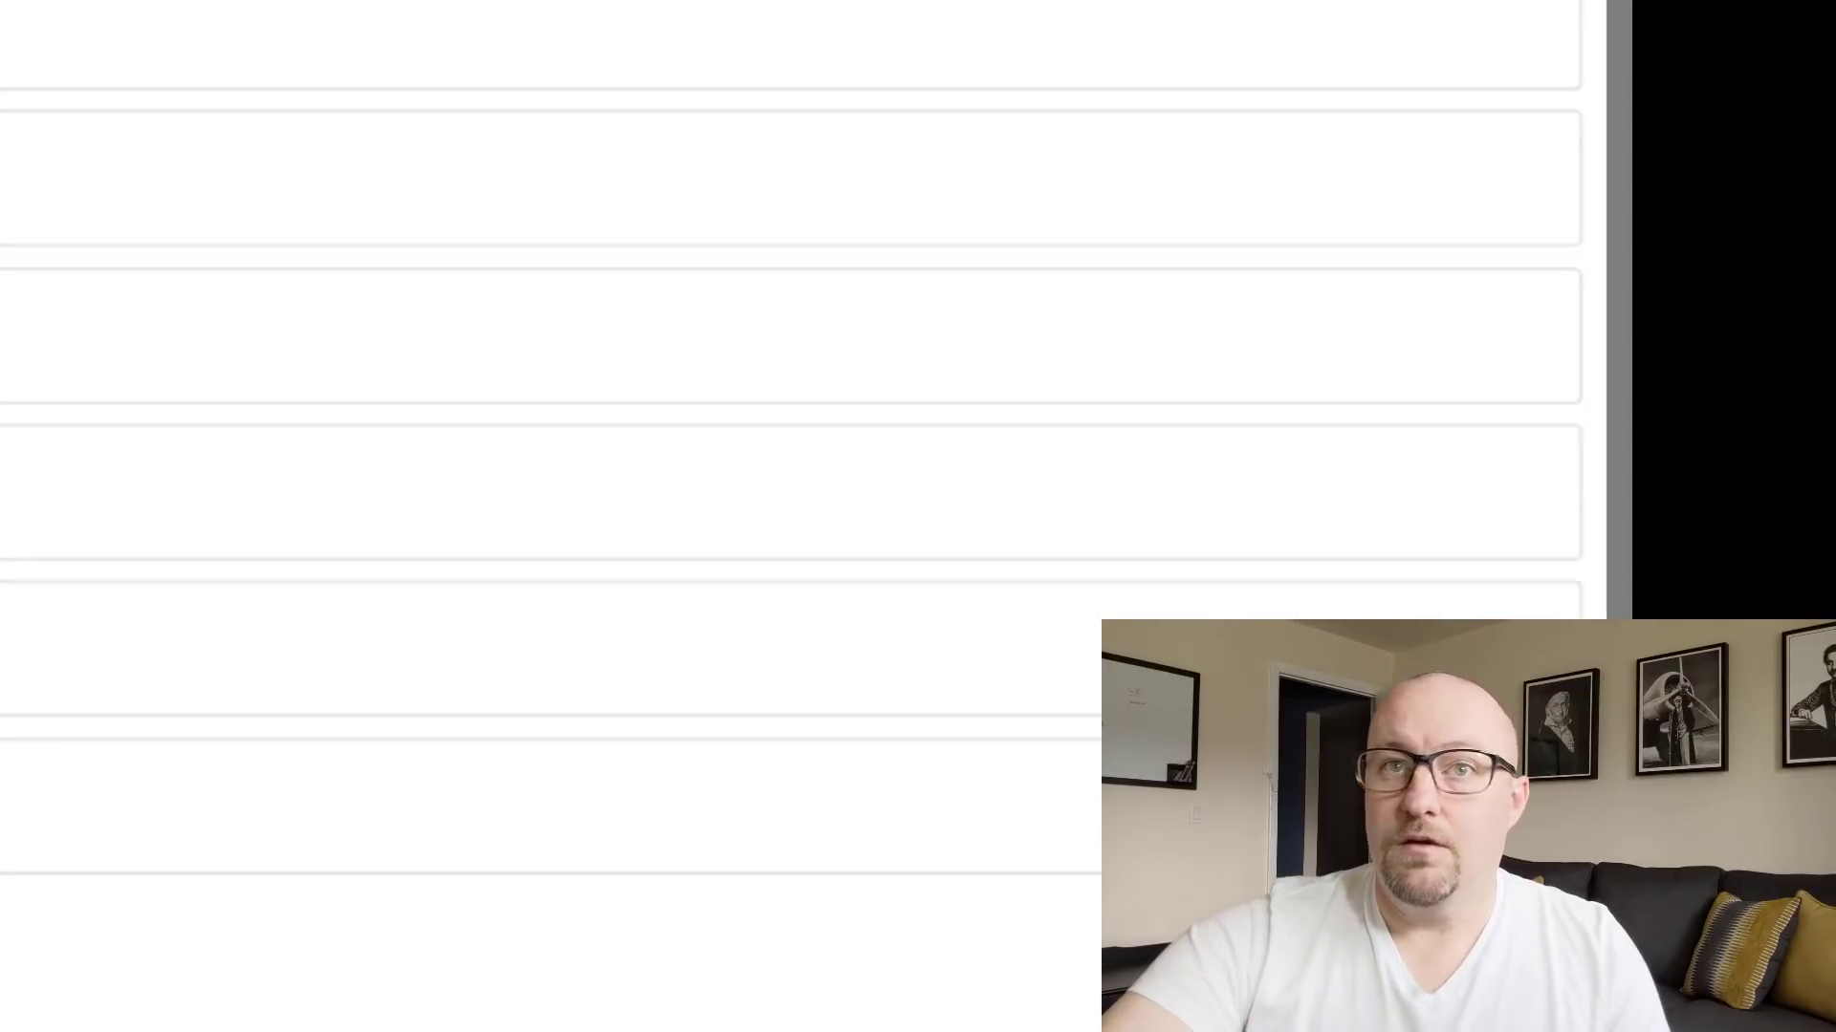
# Step: Save the eight imported records, inspect their Created Date* values, and select Harry Potter's Import Date
pyautogui.click(972, 969)
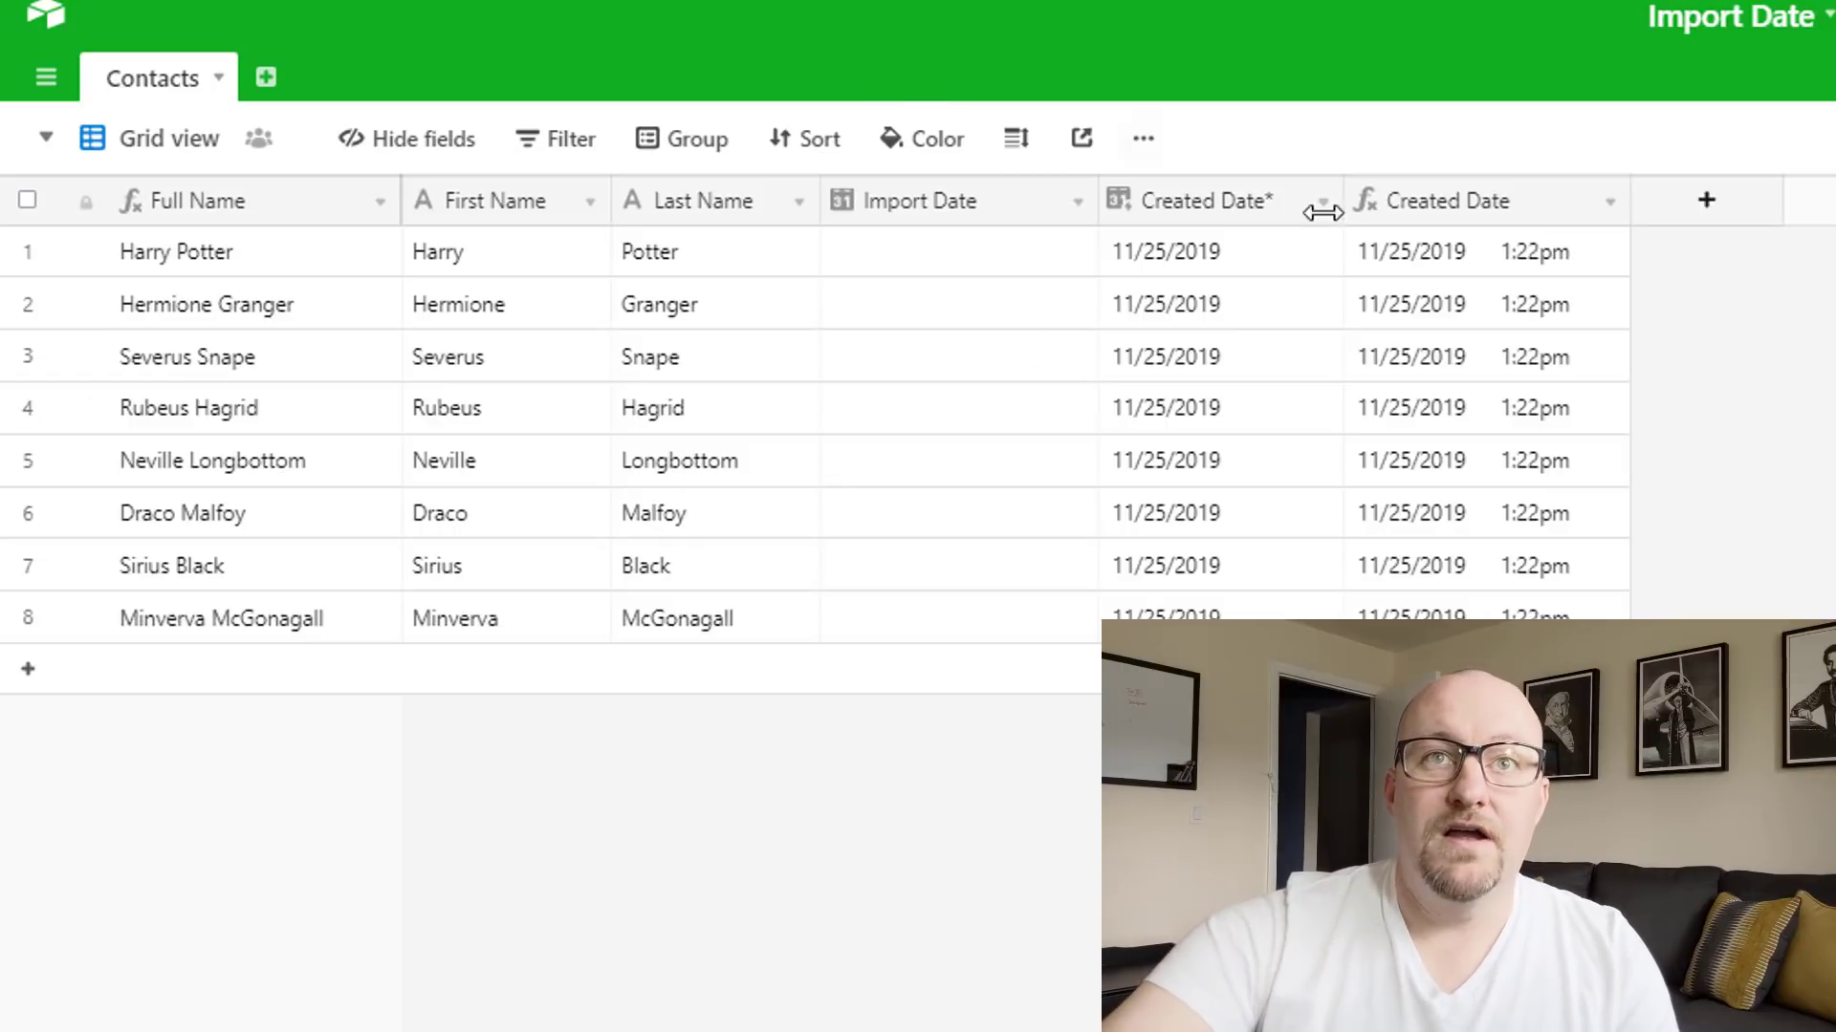
pyautogui.moveTo(1229, 263); pyautogui.dragTo(1224, 621)
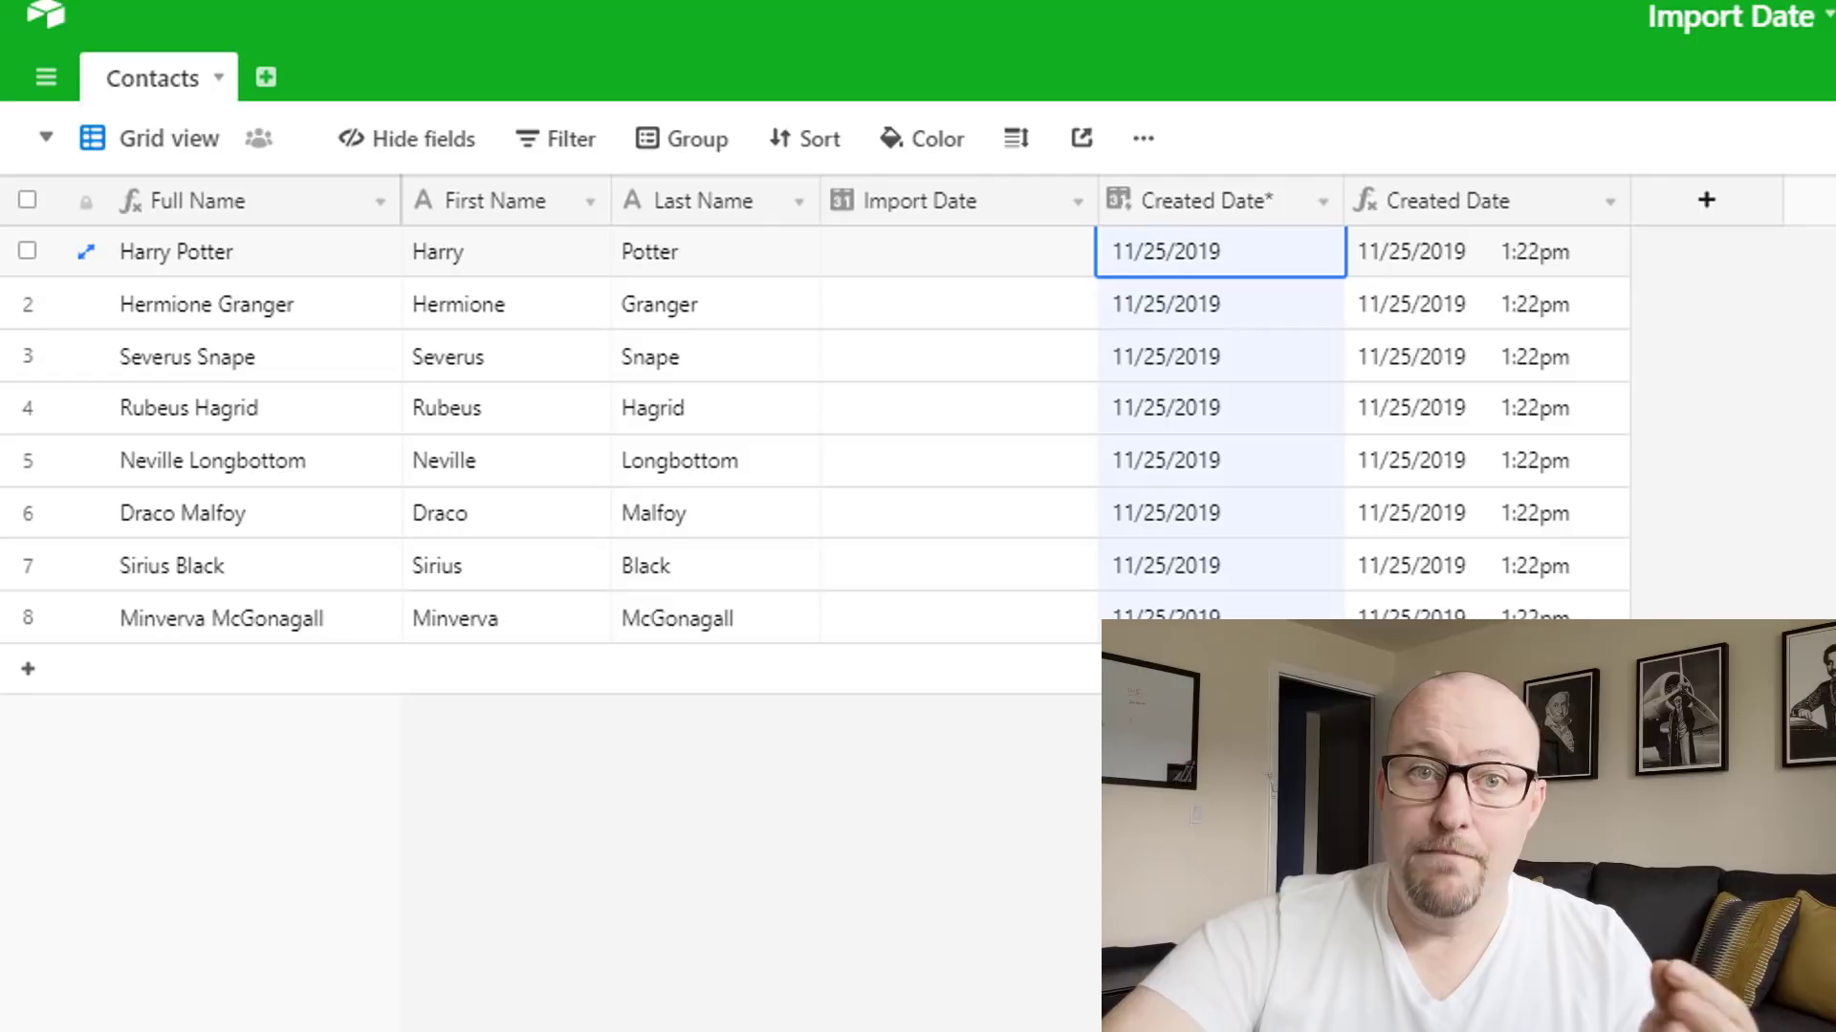
pyautogui.click(932, 260)
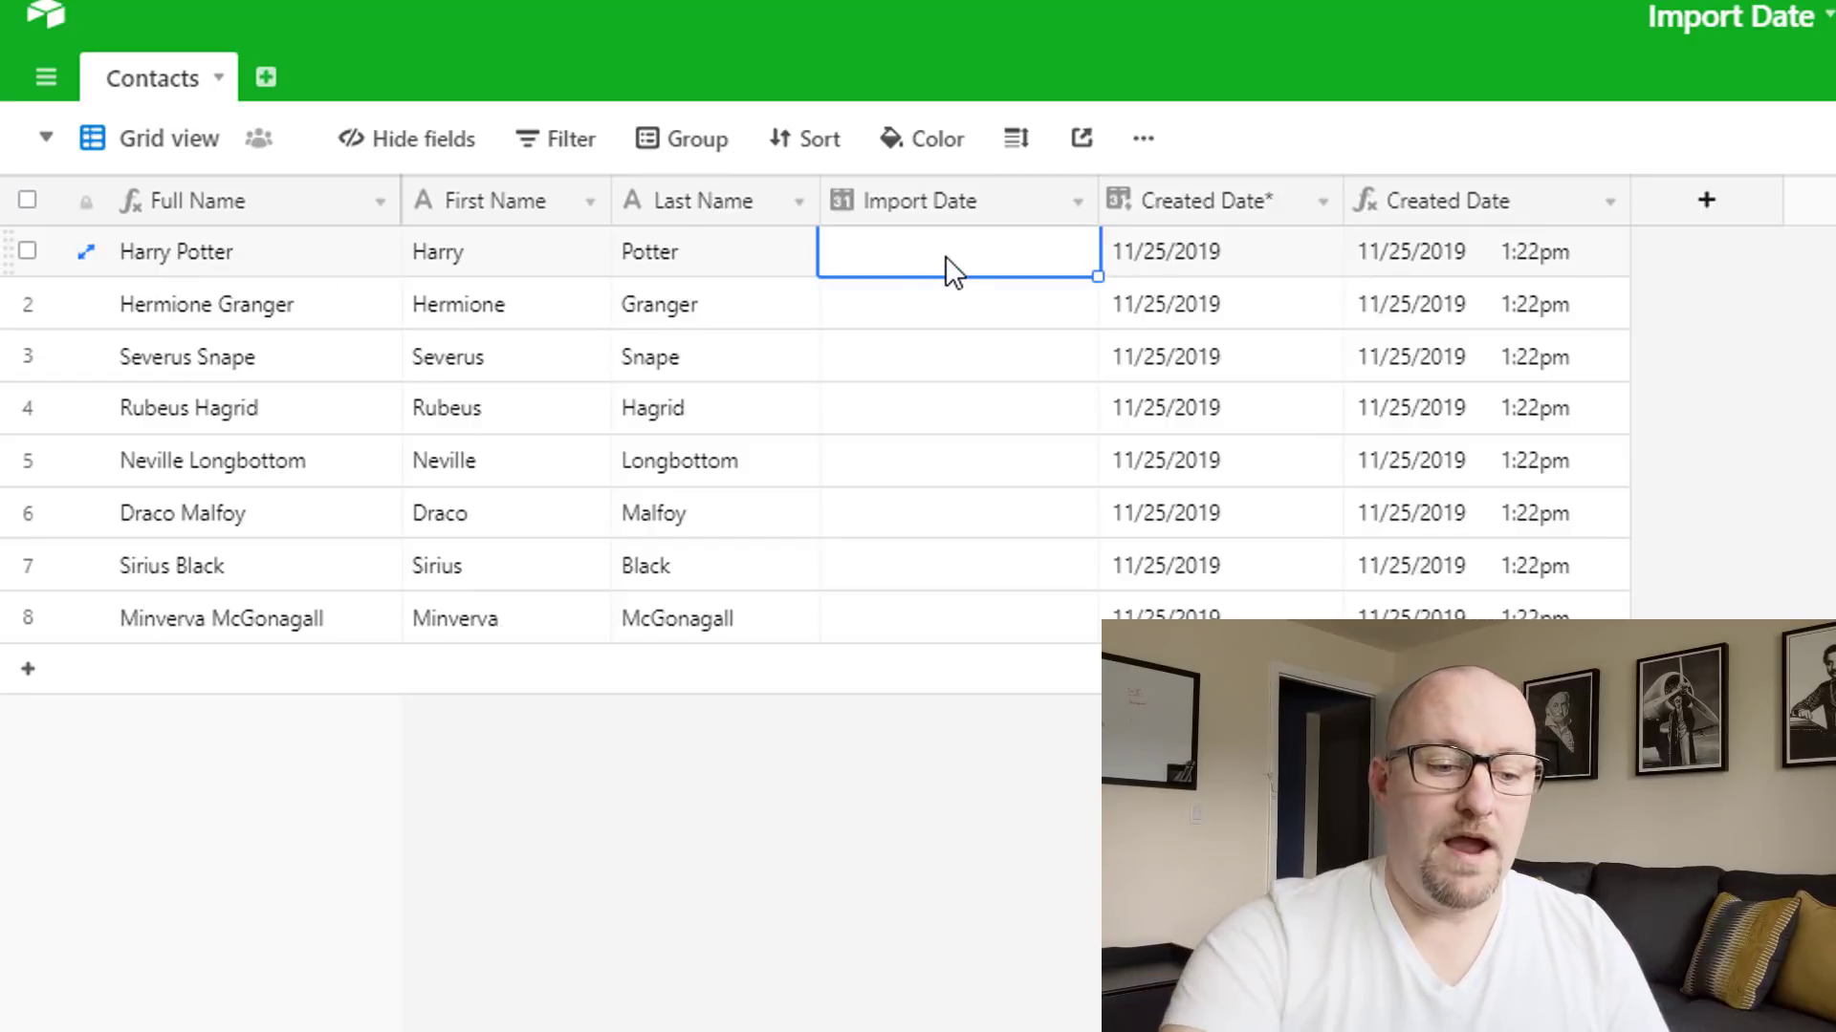
# Step: Fill Import Date 11/25/2017 for rows 1–3 and highlight their Created Date values
pyautogui.write('11/25/2017')
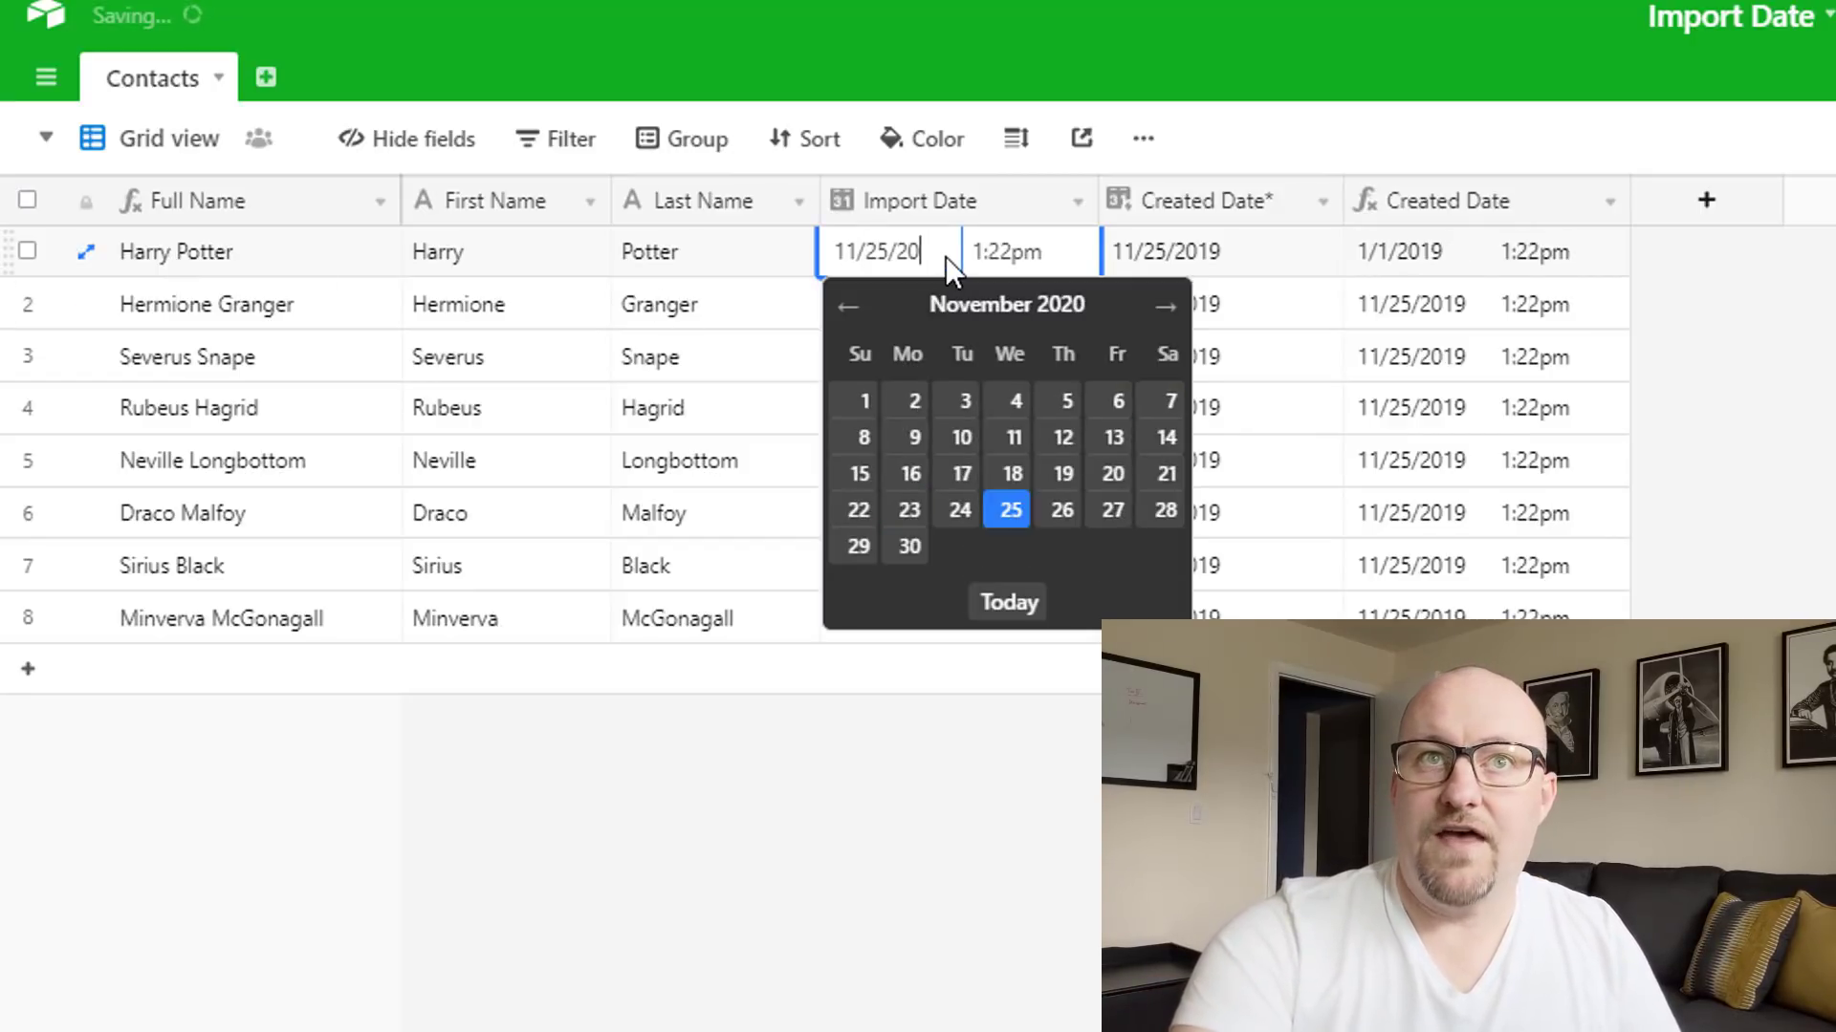
pyautogui.press('Return')
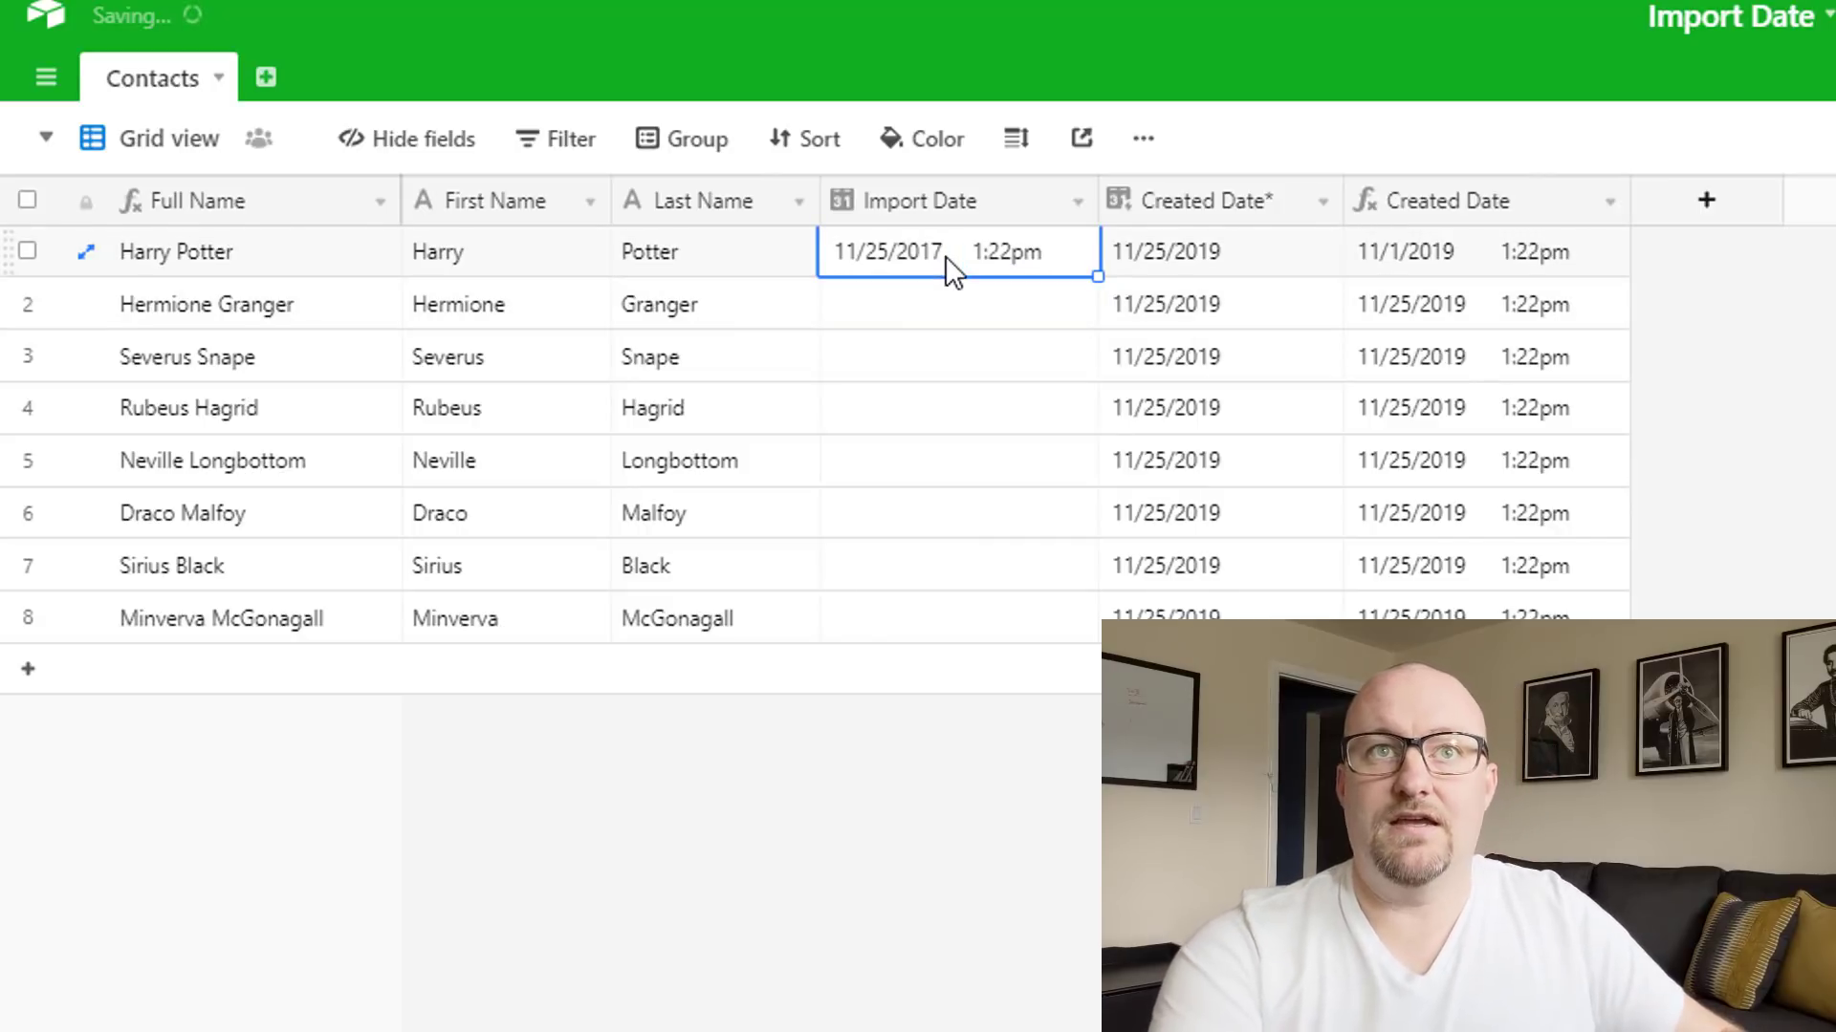
pyautogui.hotkey('ctrl', 'v')
pyautogui.press('Down')
pyautogui.hotkey('ctrl', 'v')
pyautogui.press('Down')
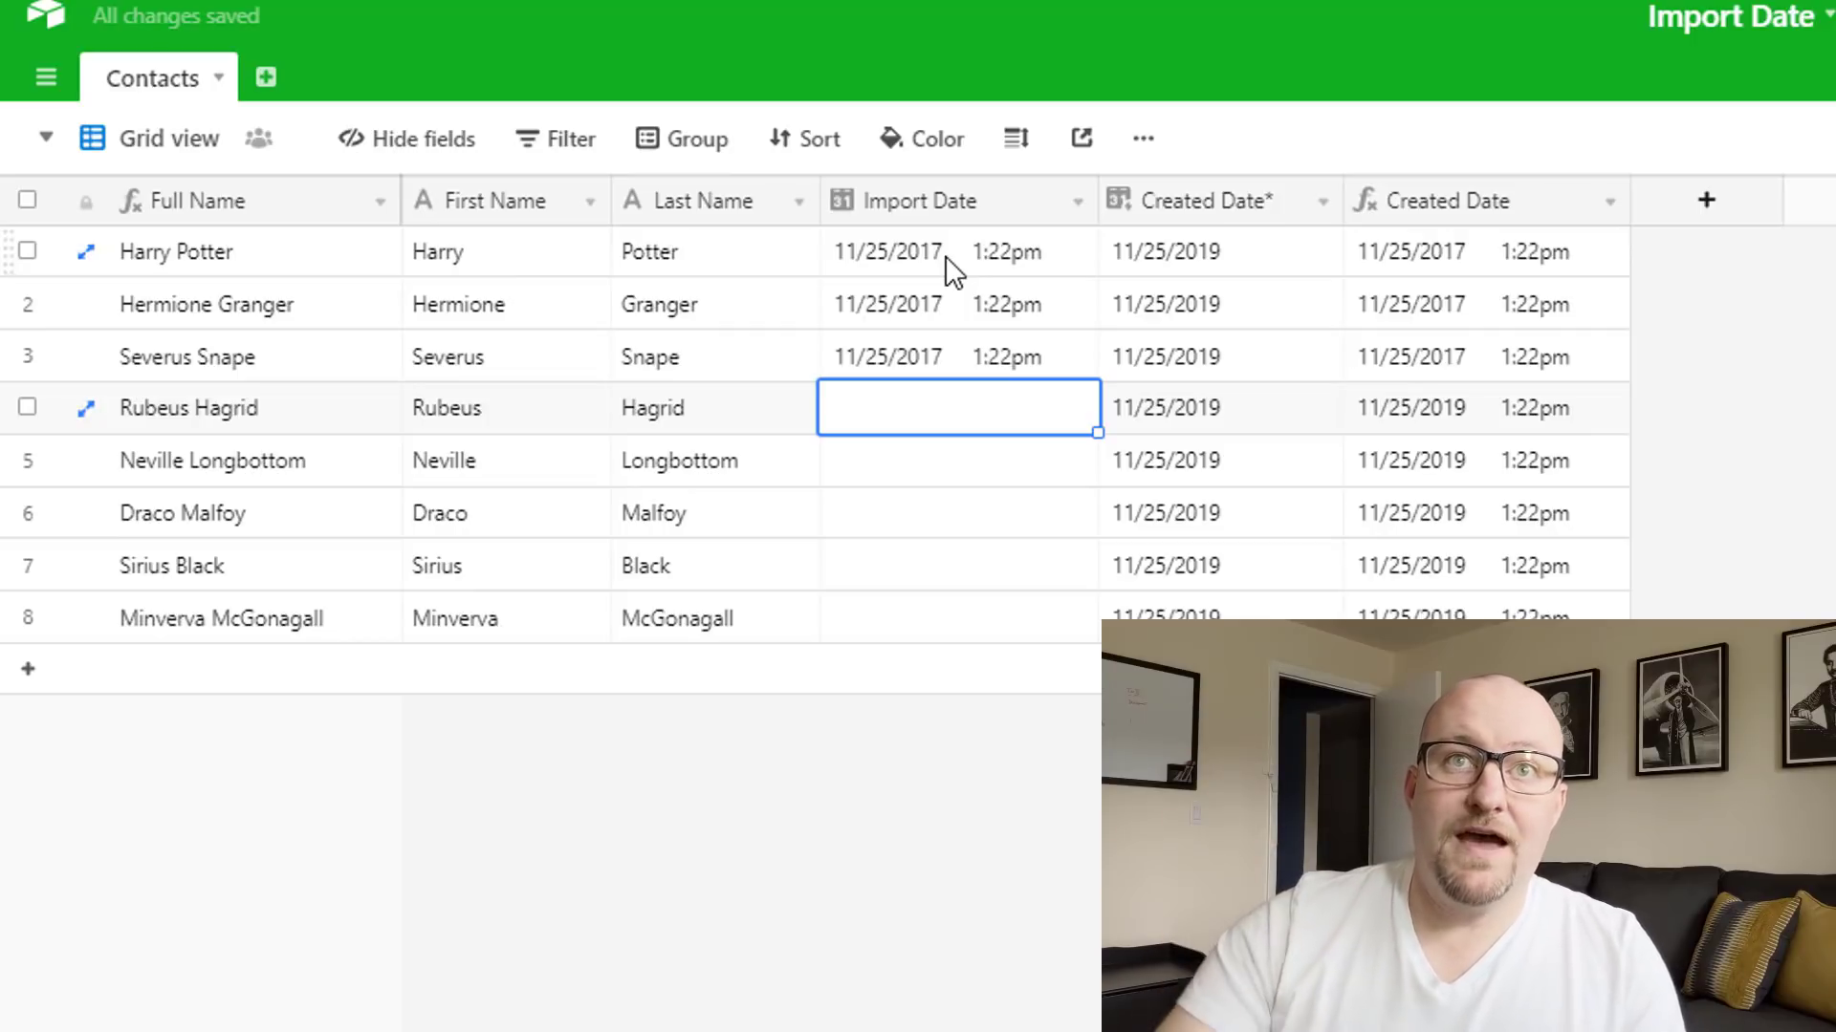
pyautogui.moveTo(1436, 261); pyautogui.dragTo(1425, 368)
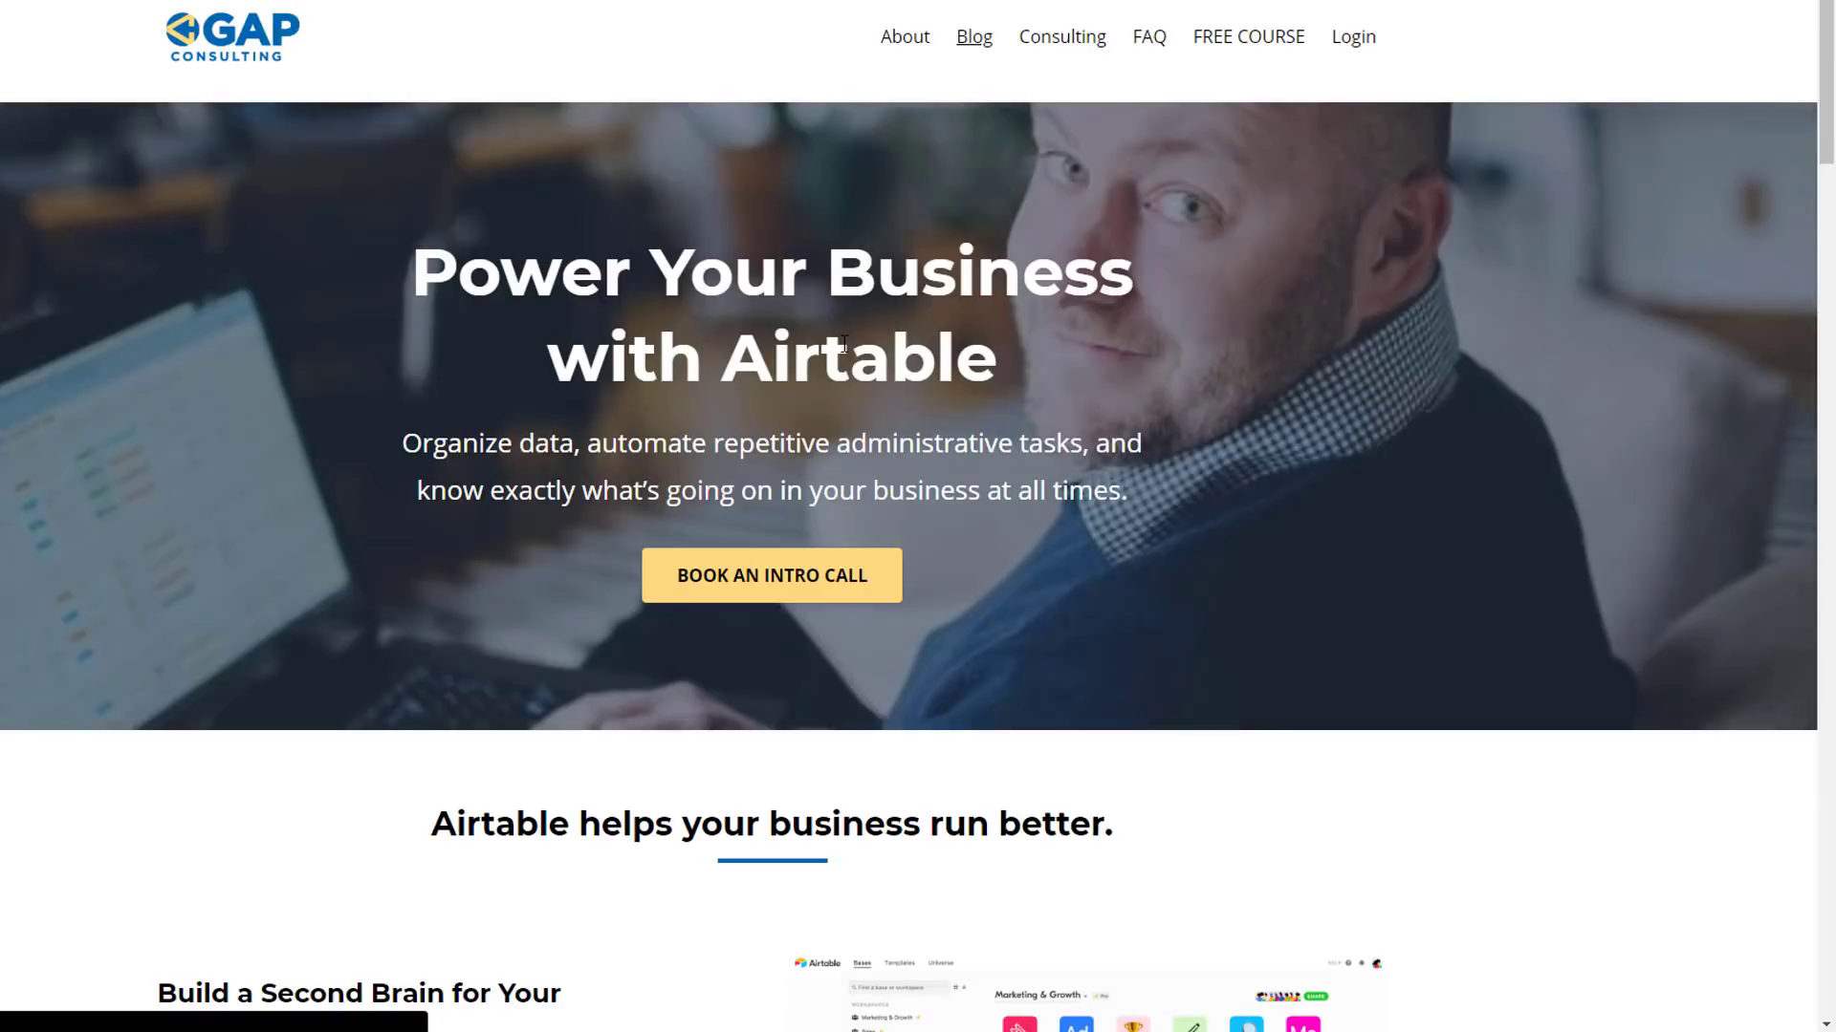
# Step: Browse the blog, the Zapier find-records article and the free course page, then return
pyautogui.click(974, 38)
pyautogui.scroll(-5, 782, 419)
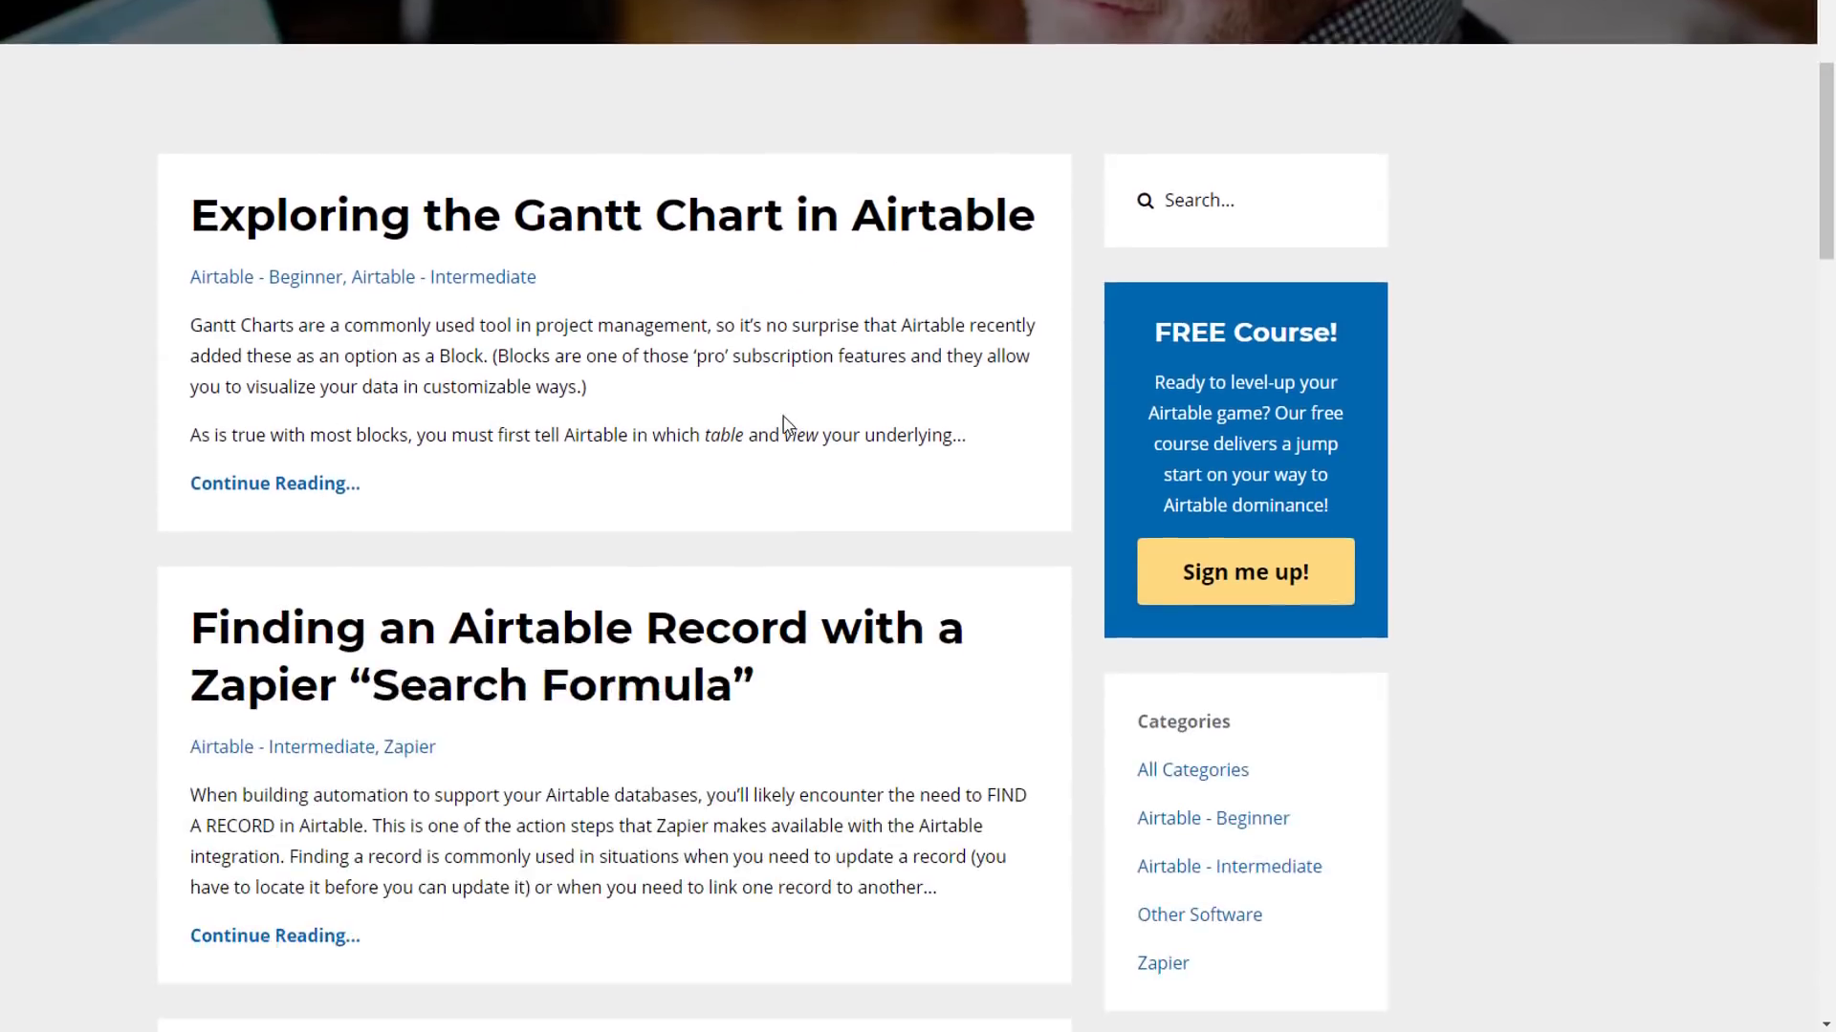
pyautogui.scroll(-1, 778, 421)
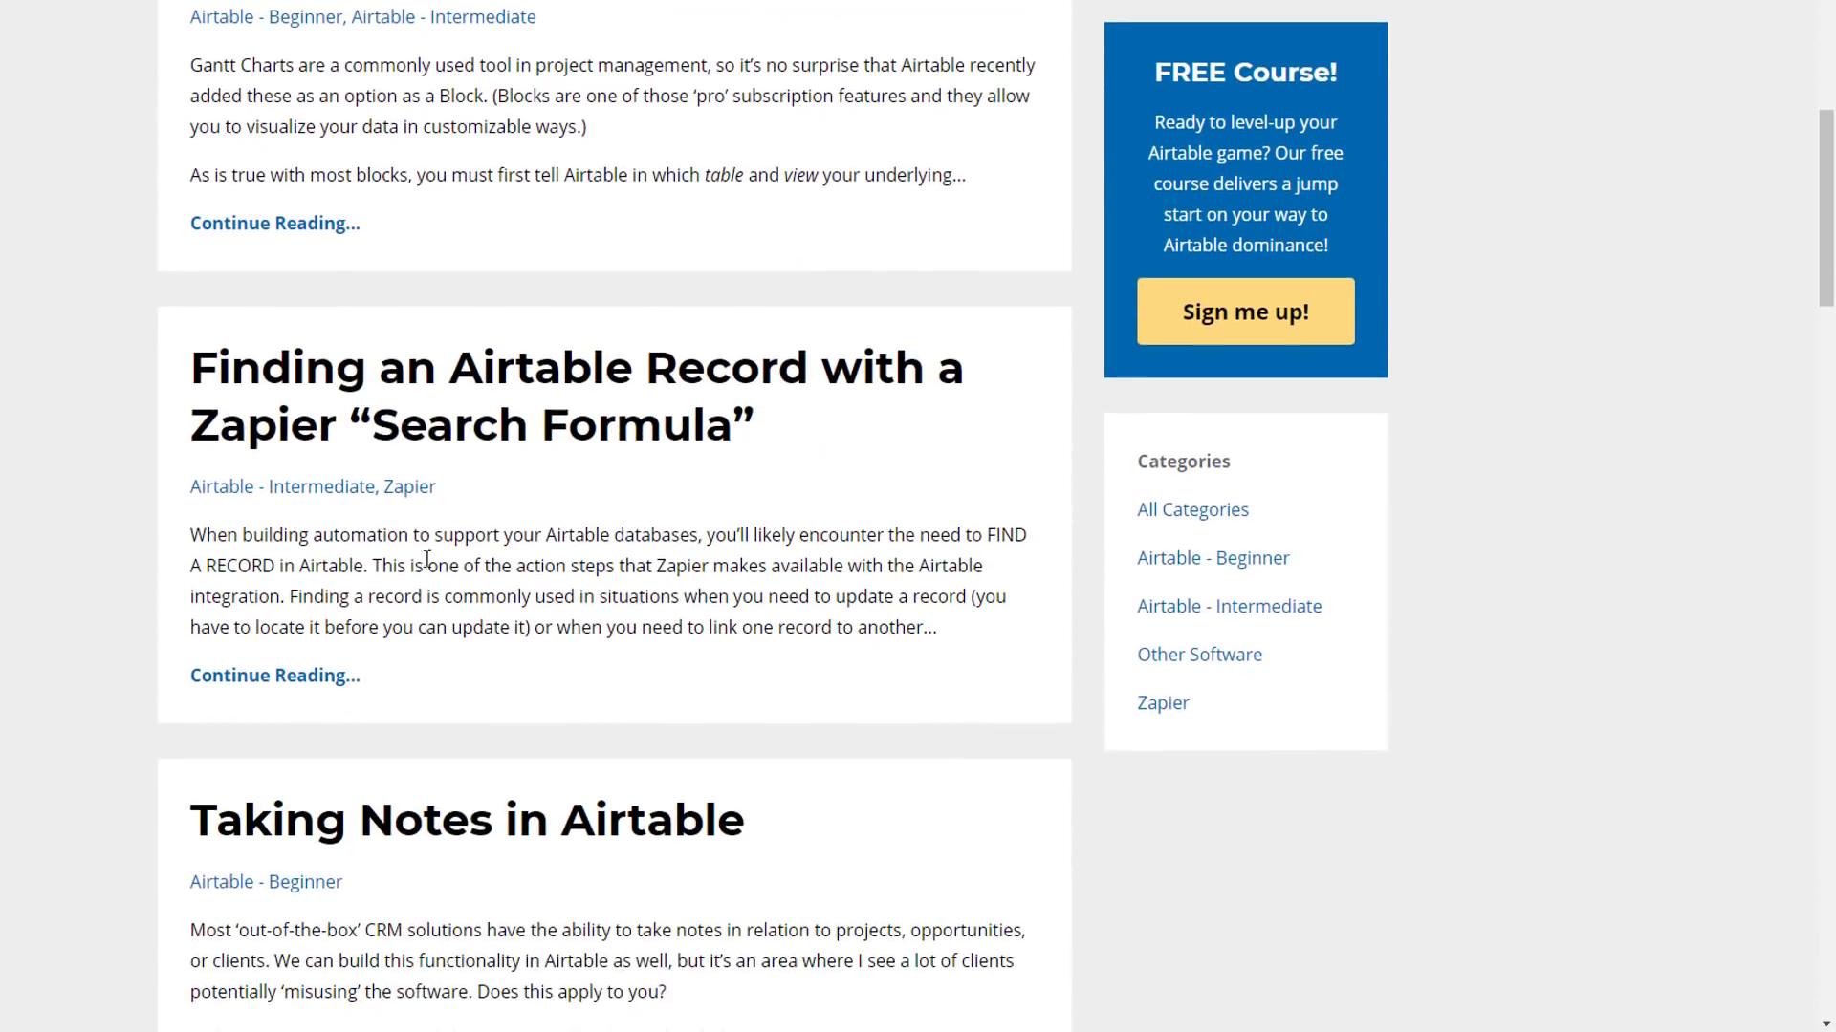
pyautogui.click(299, 686)
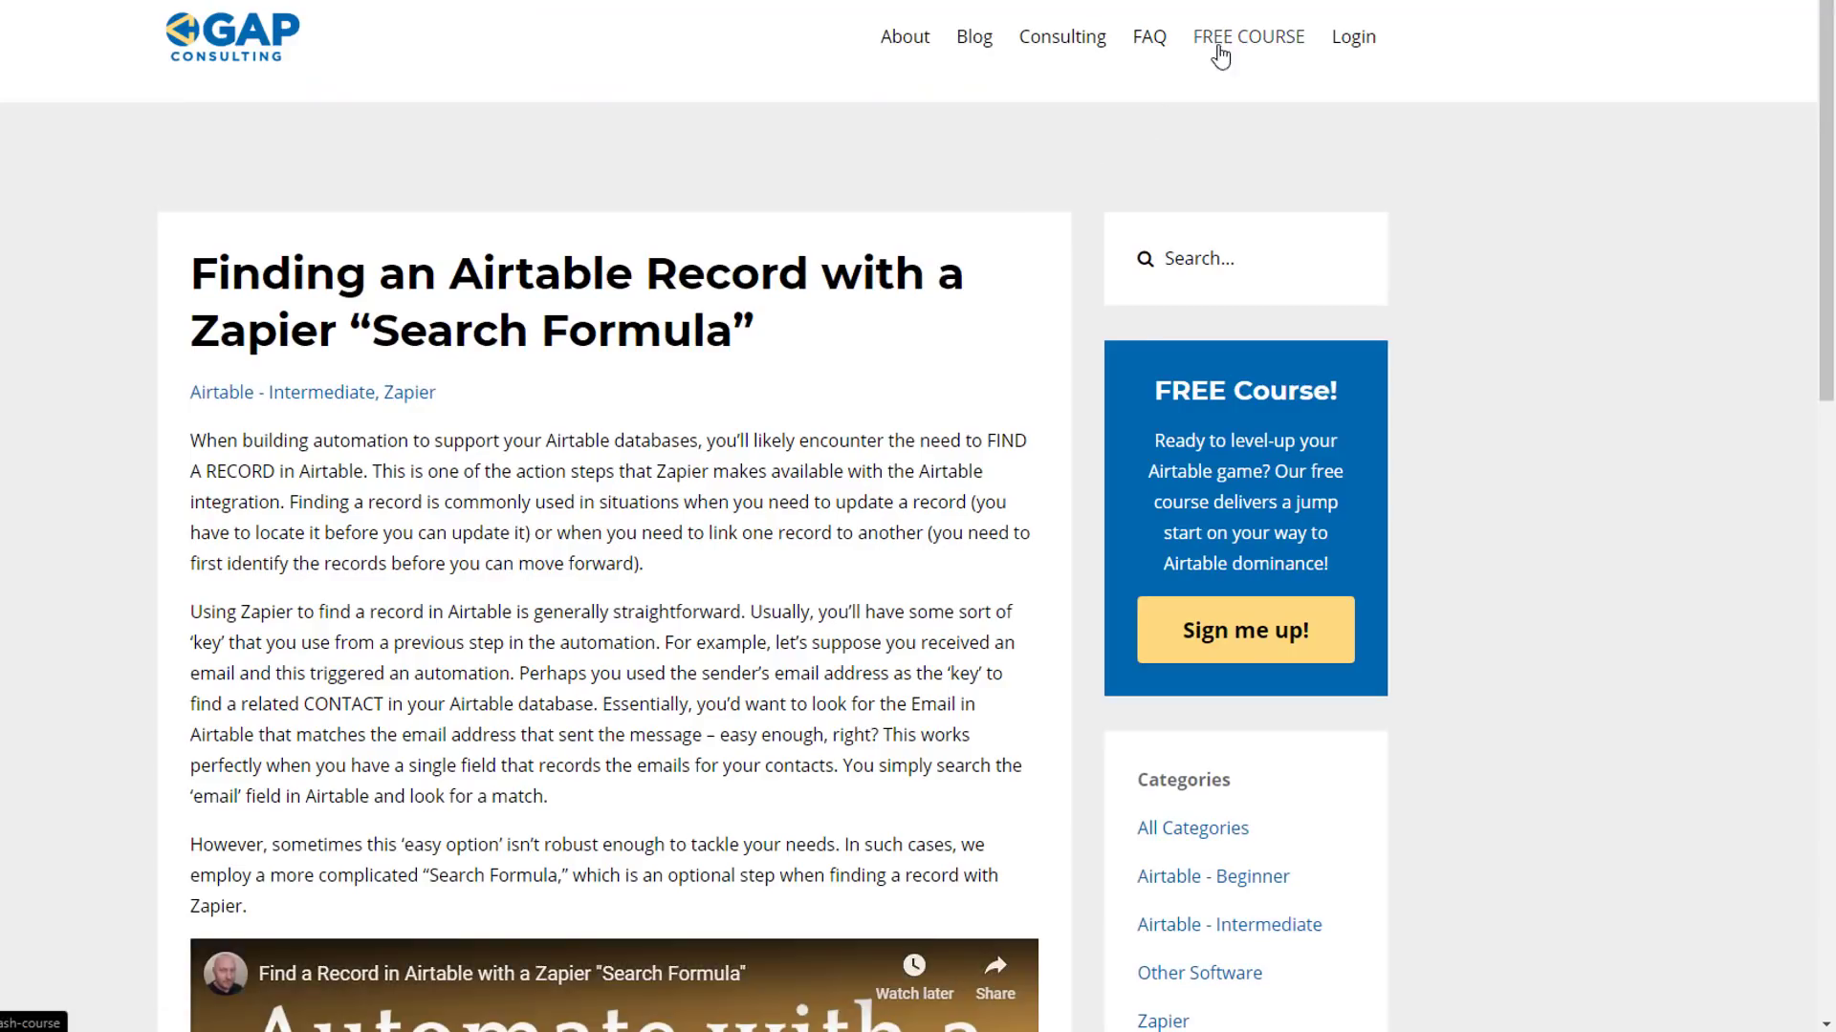
pyautogui.click(1250, 45)
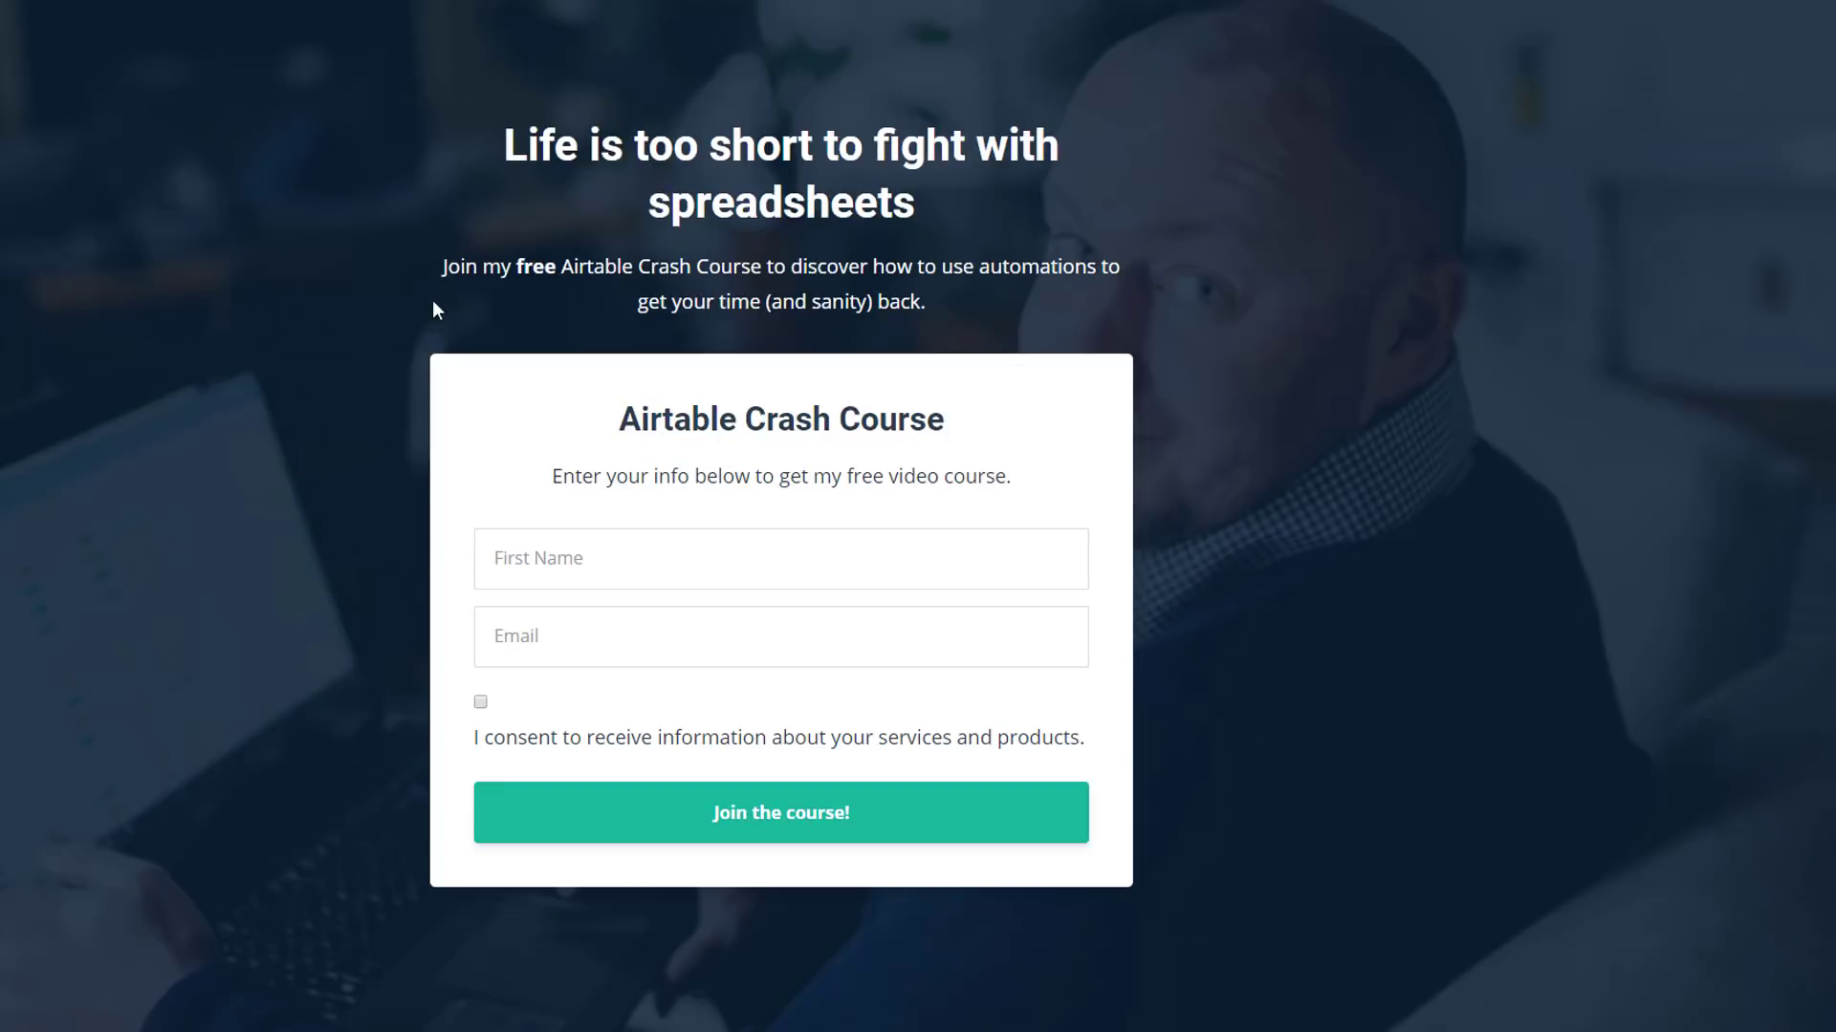
pyautogui.hotkey('alt', 'Left')
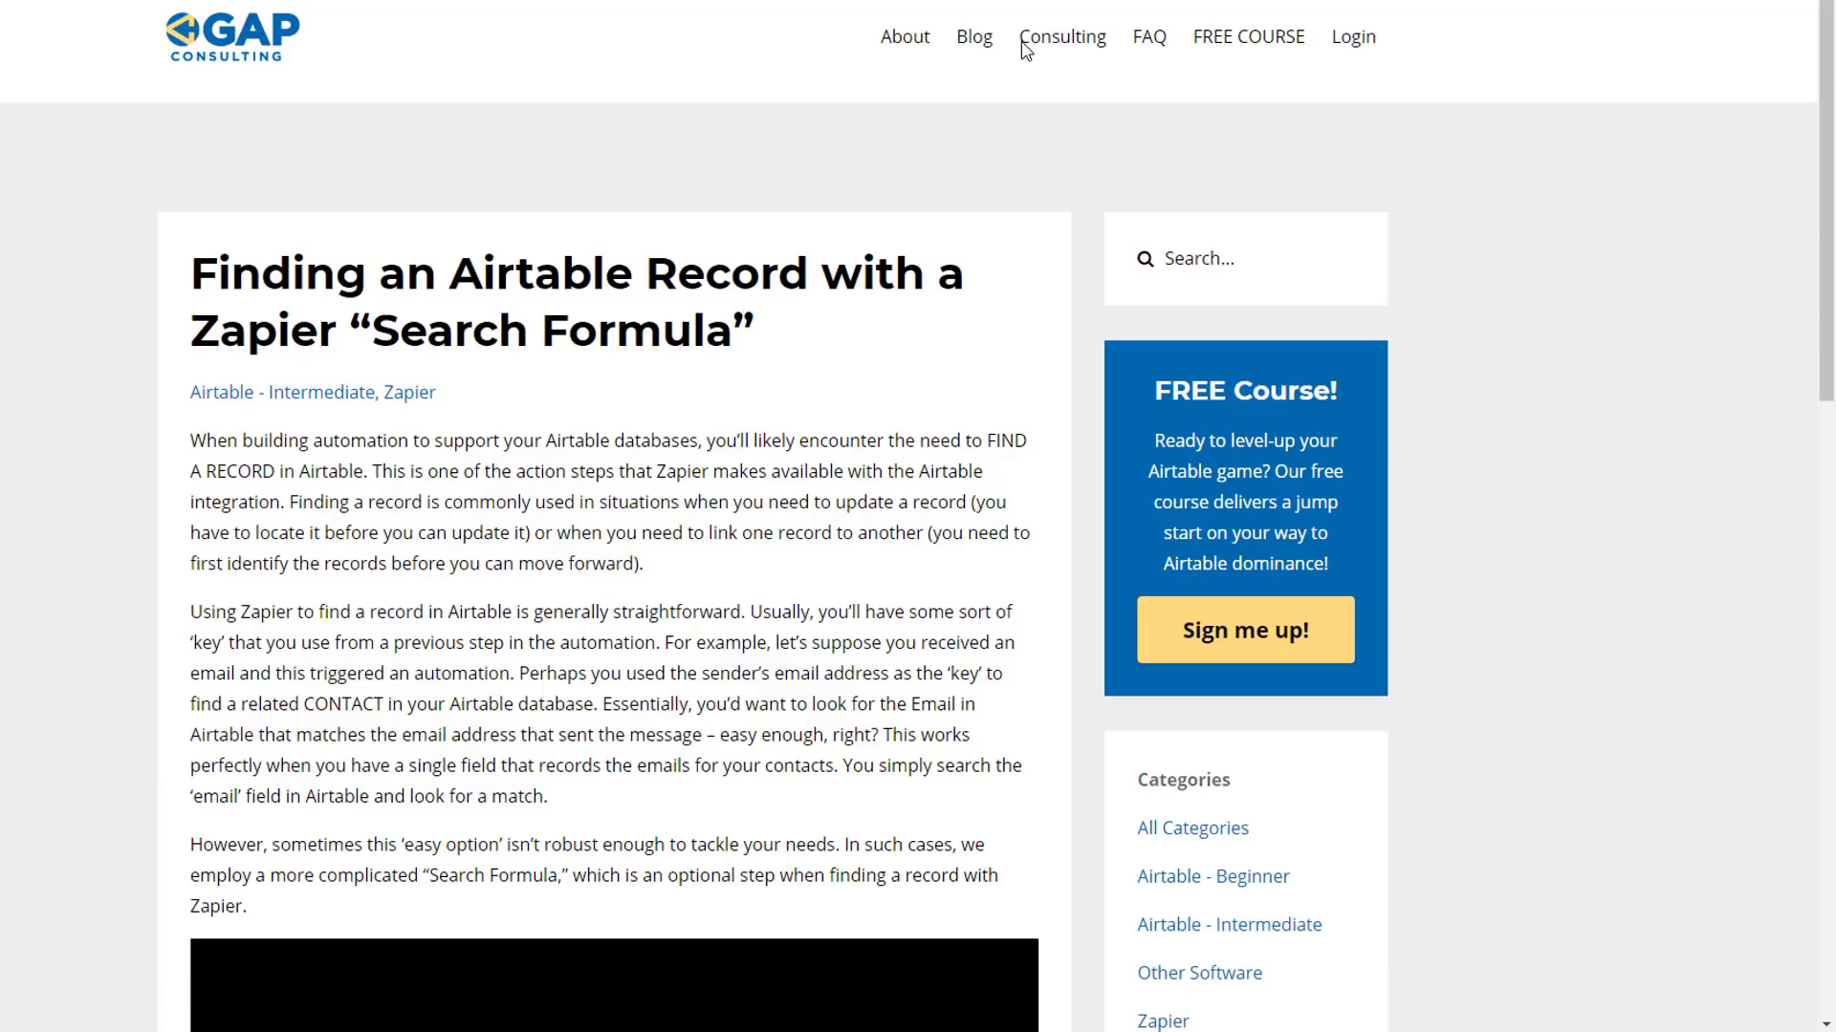
# Step: From Consulting, open the intro-call calendar and show slots for Thursday, December 5, 2019
pyautogui.click(1048, 53)
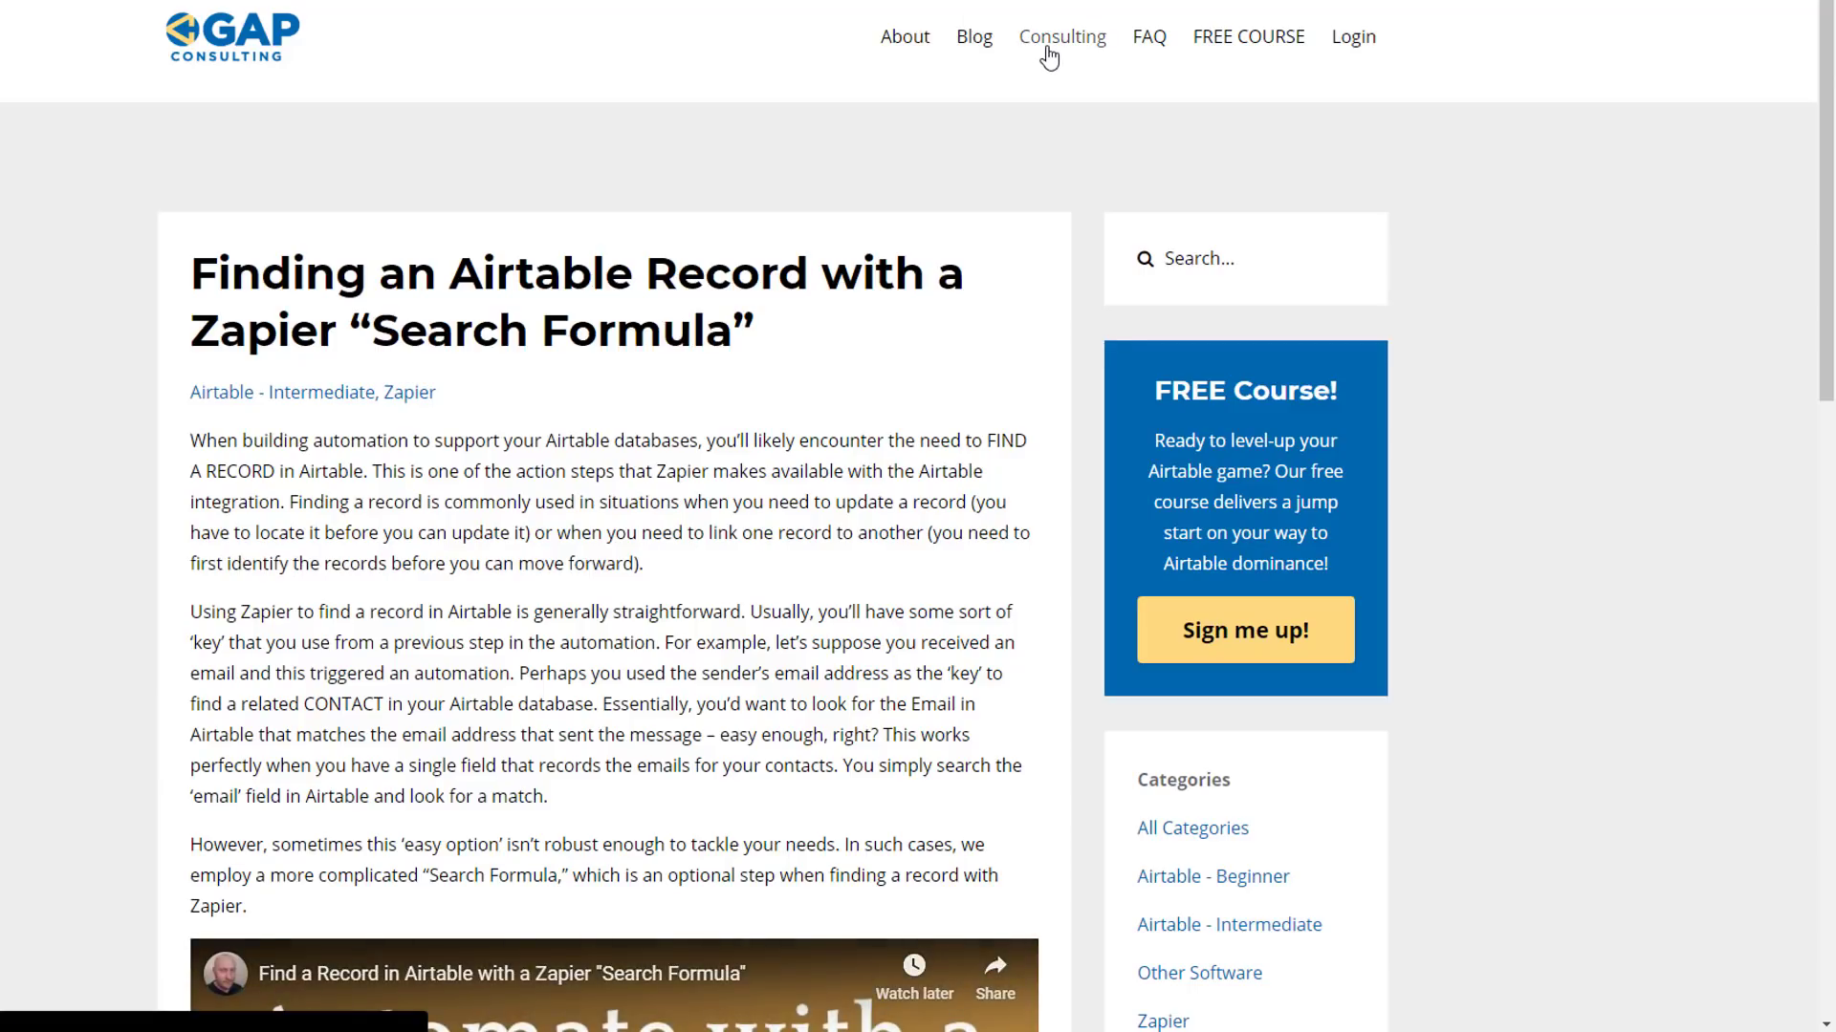
pyautogui.click(770, 641)
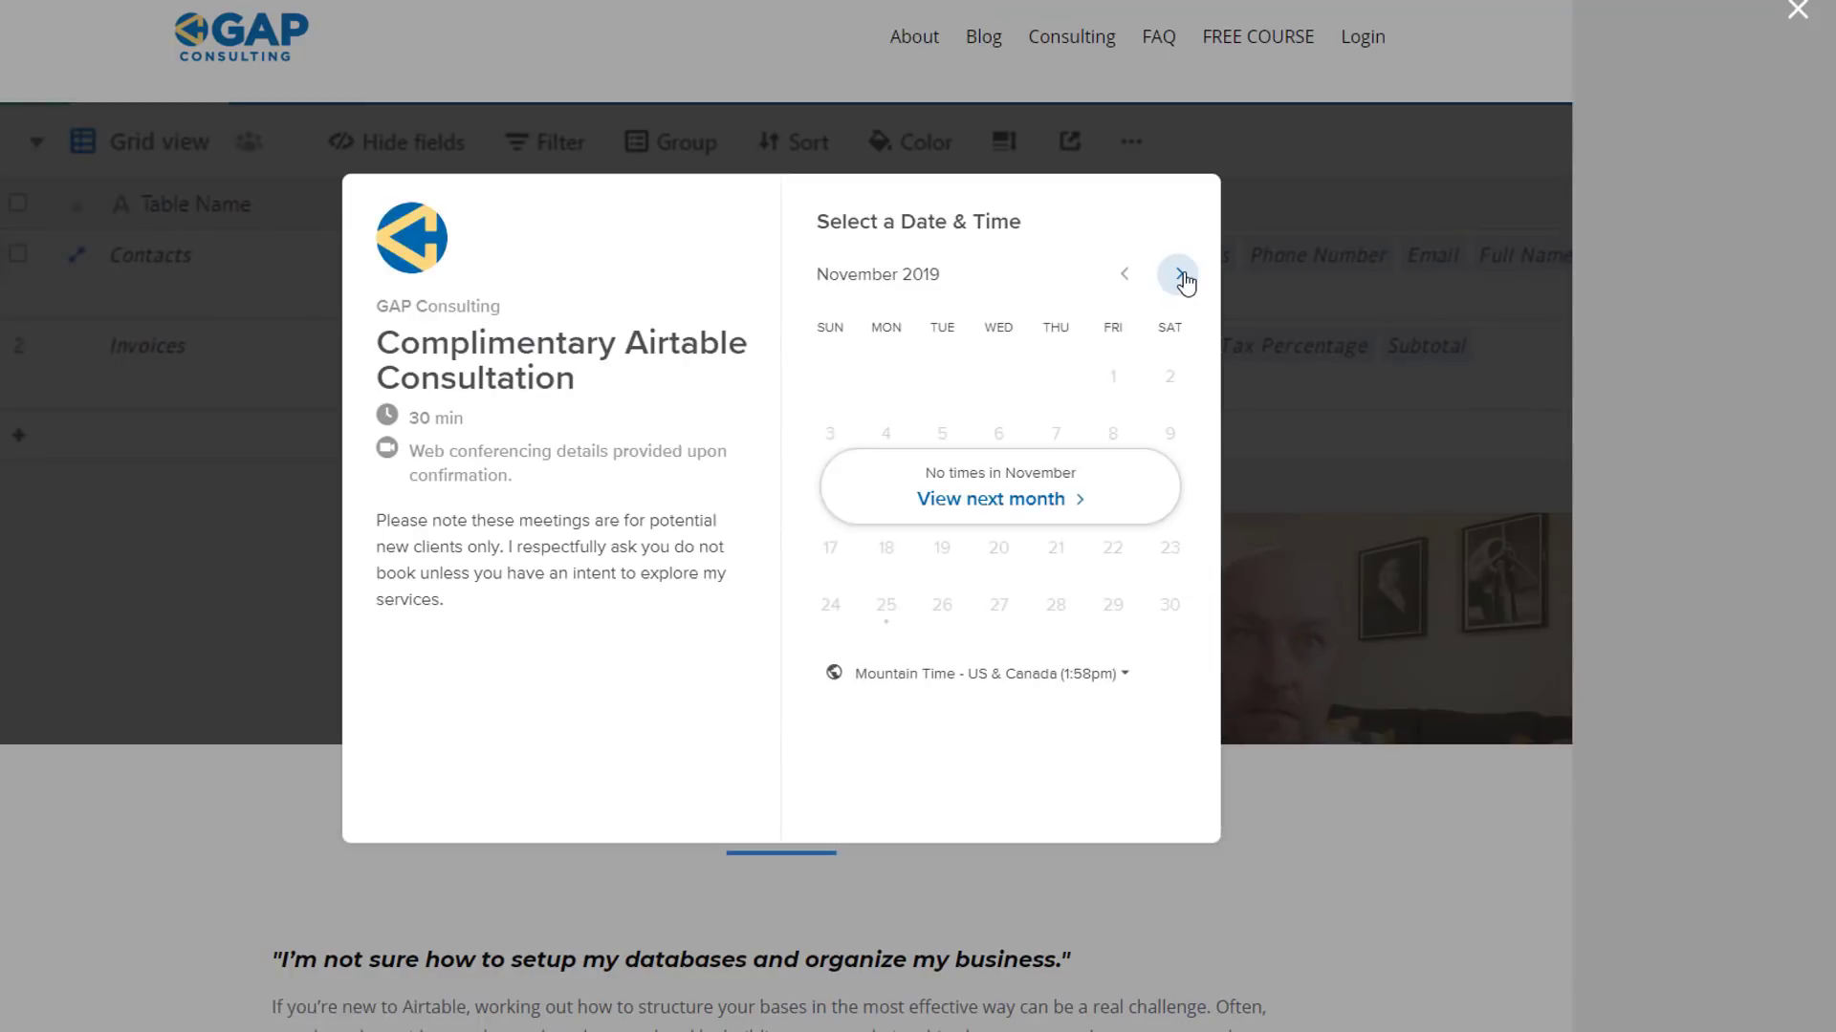
pyautogui.click(1180, 274)
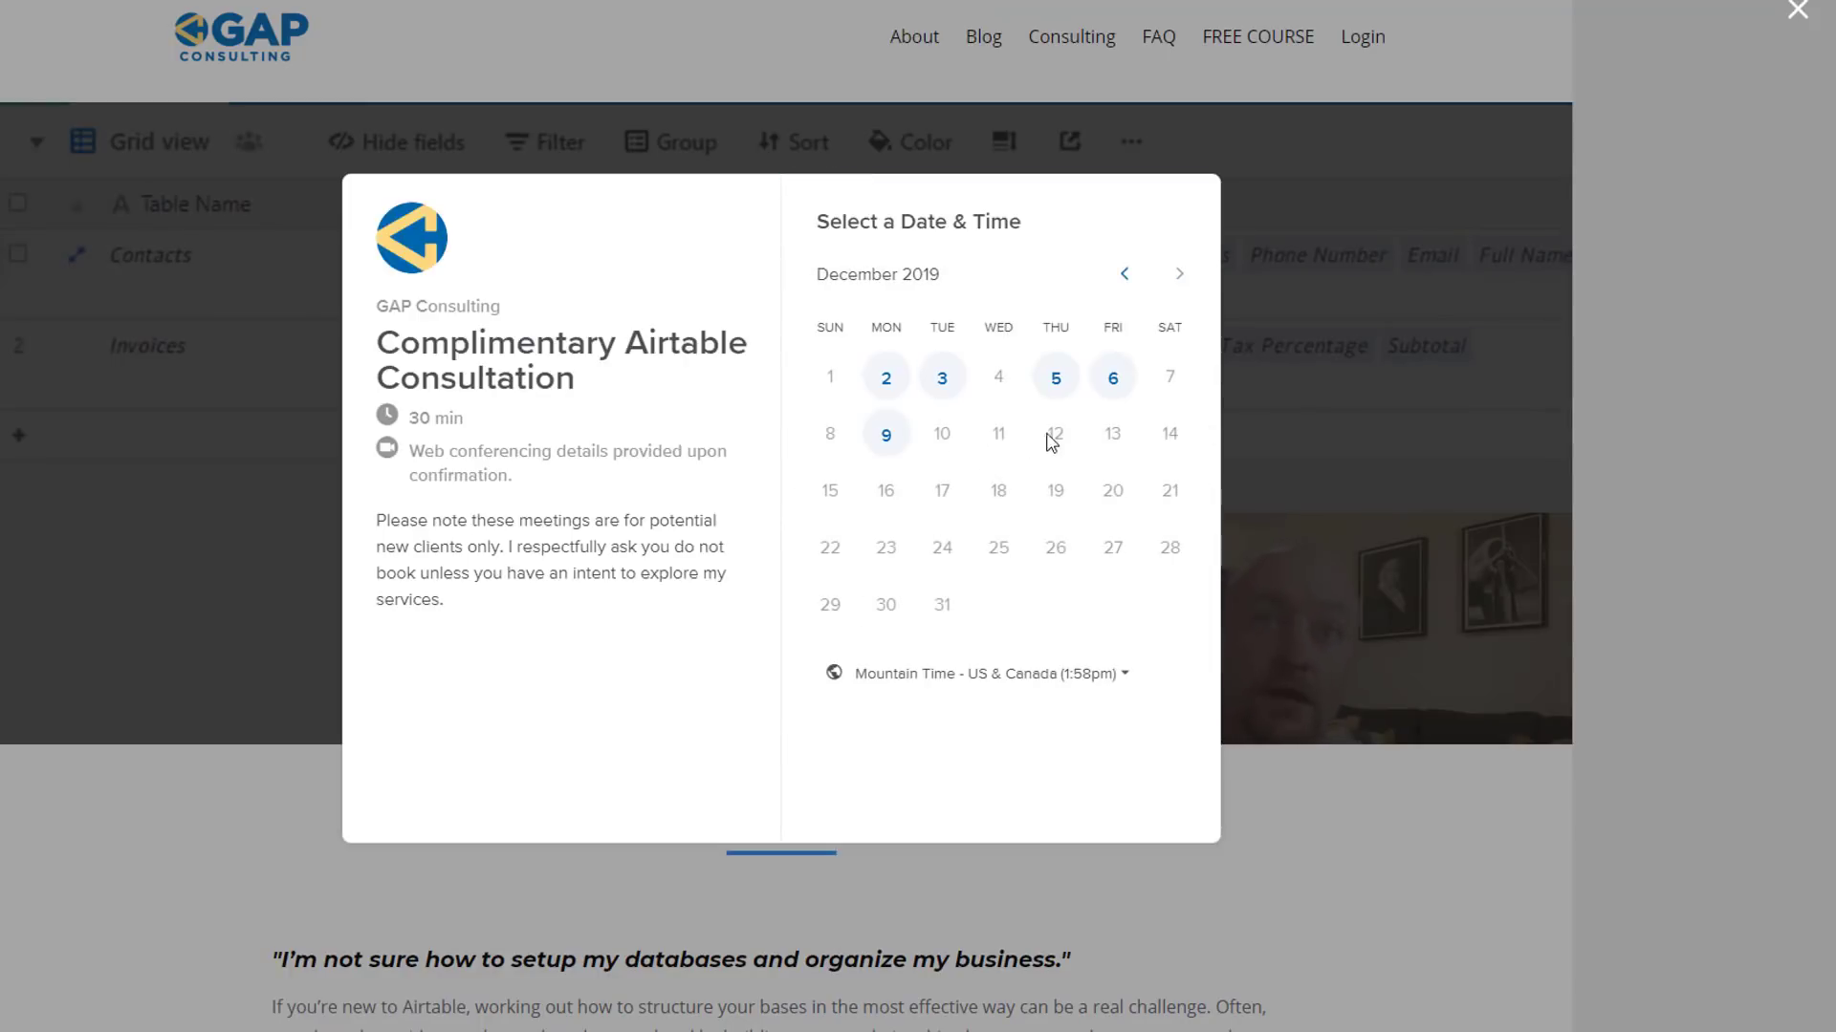
pyautogui.click(1056, 383)
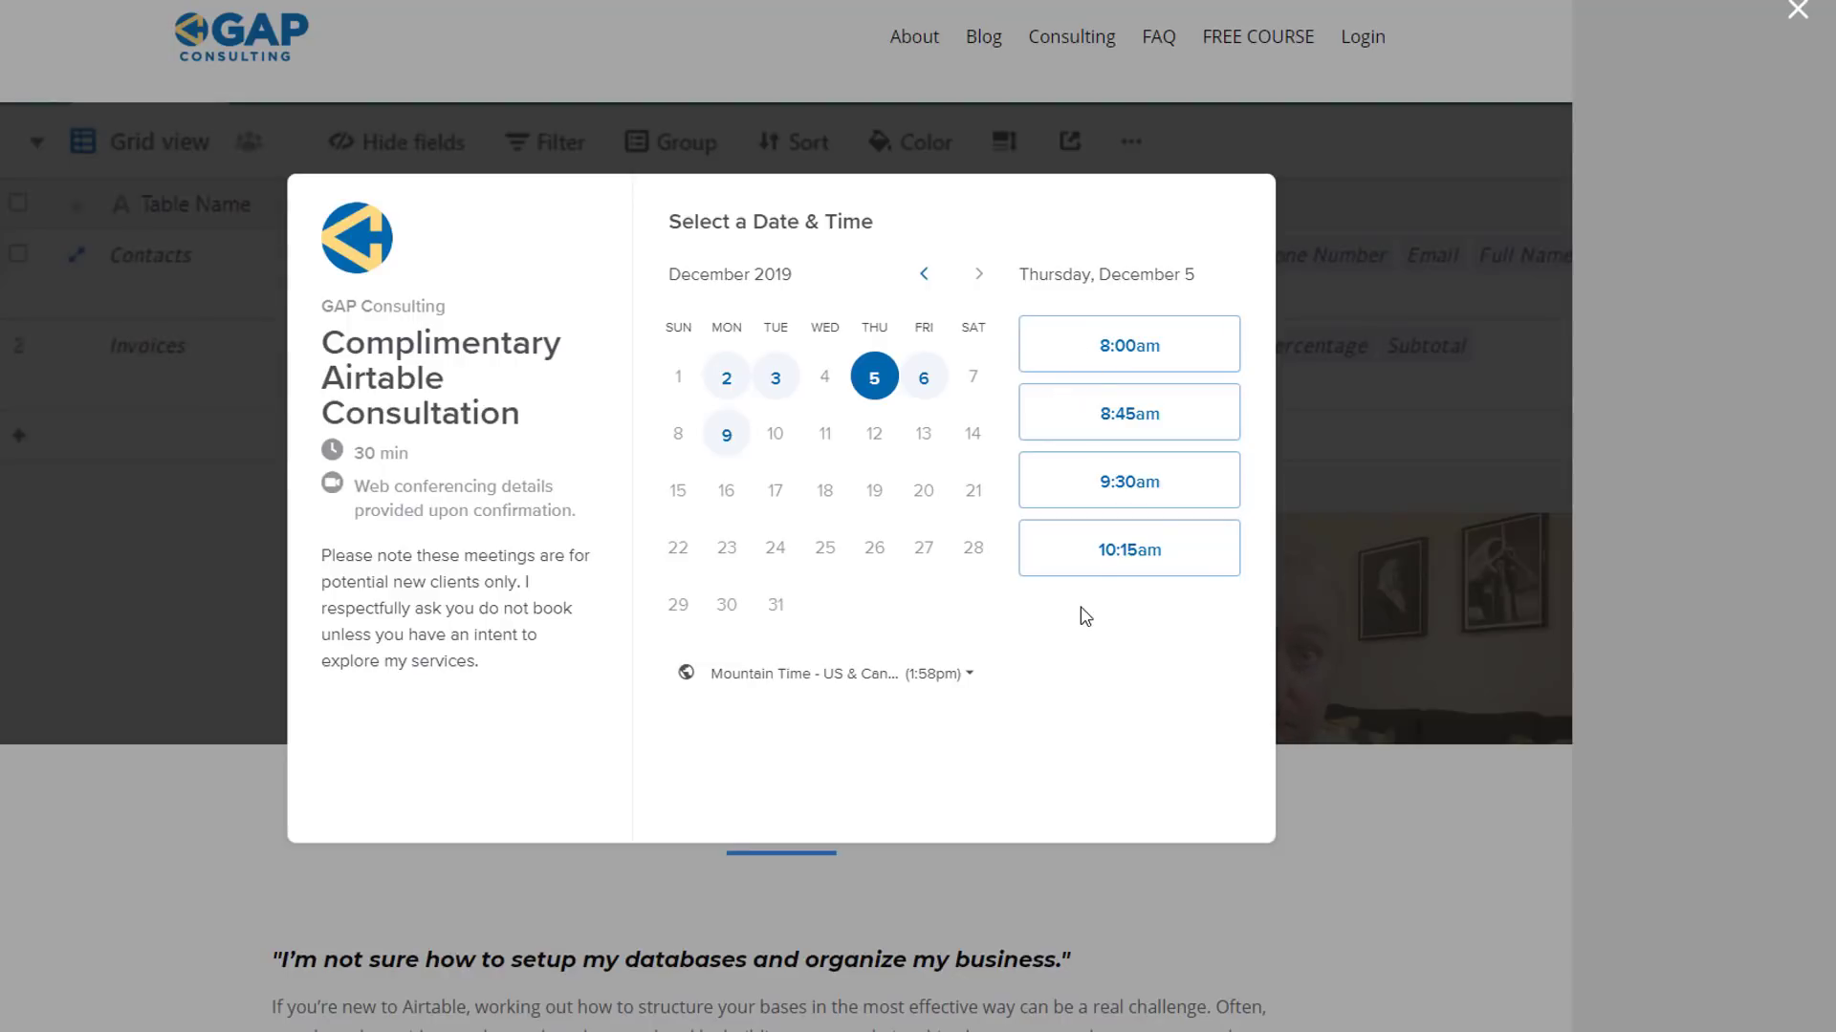